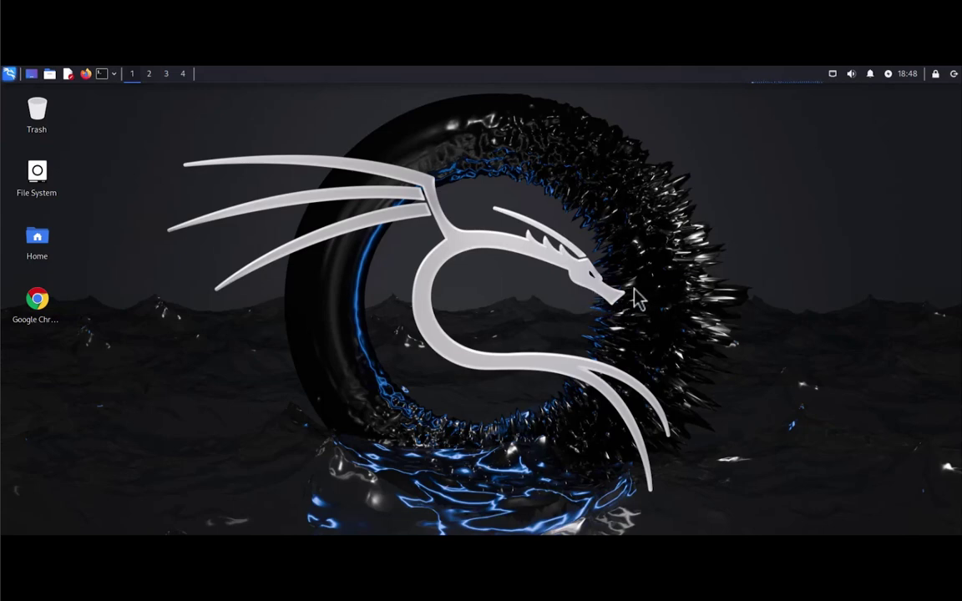
Step: Open a new terminal window, shift it slightly right and enlarge it
{"action": "left_click", "coordinate": [101, 74]}
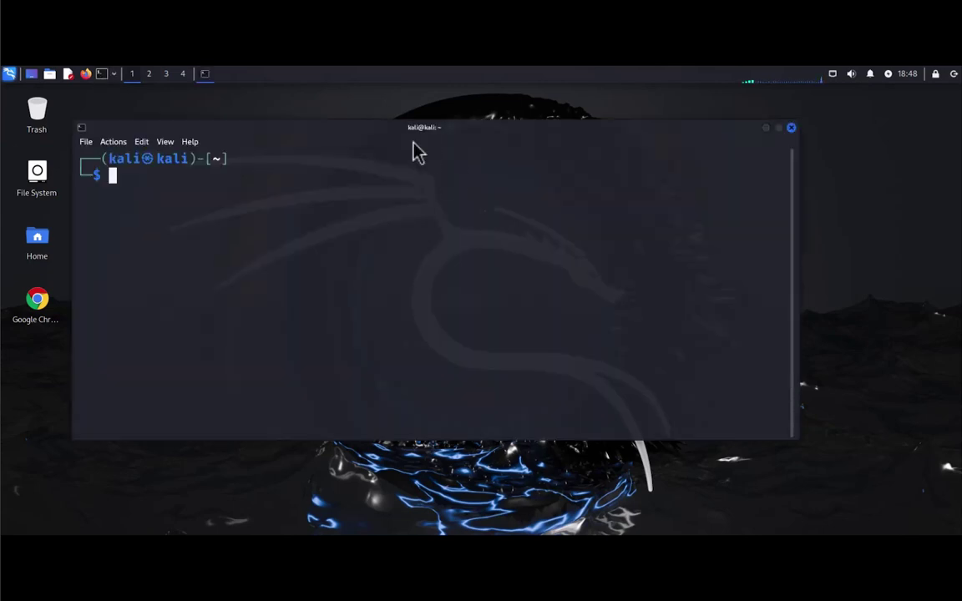
{"action": "left_click_drag", "start_coordinate": [300, 127], "coordinate": [351, 122]}
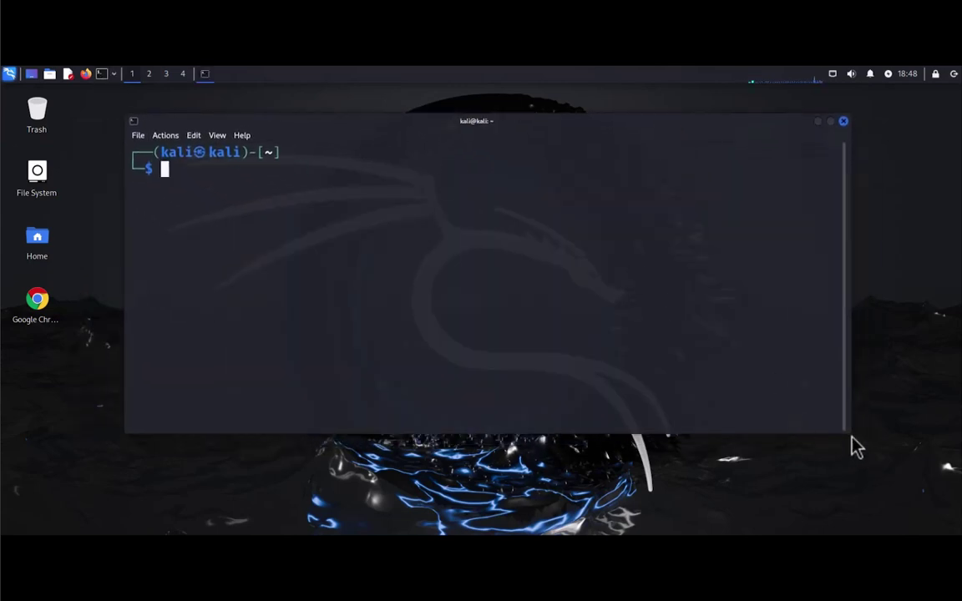
{"action": "left_click_drag", "start_coordinate": [839, 430], "coordinate": [851, 471]}
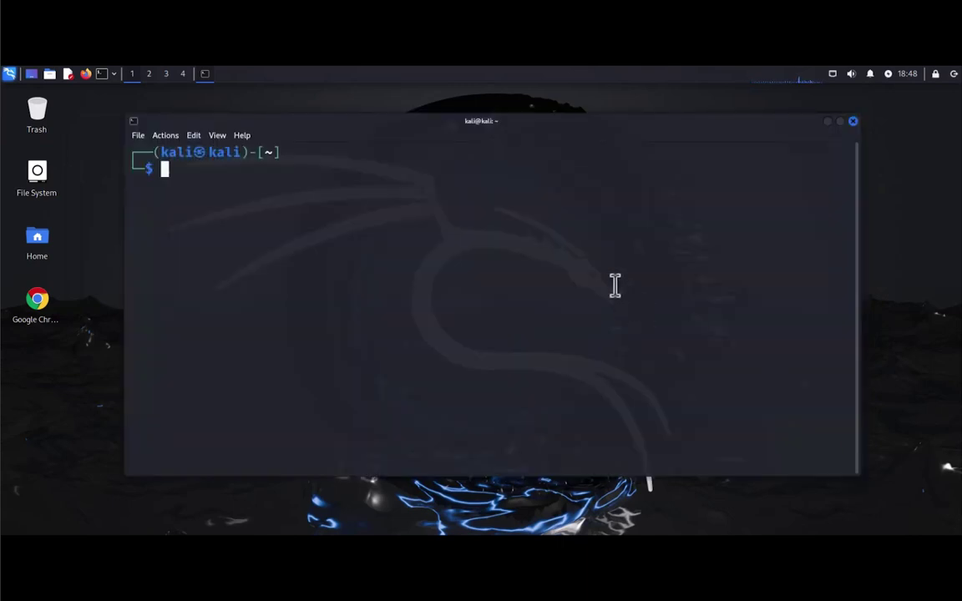
Step: Run sudo apt update with the sudo password (349 upgradable), then type sudo apt install xrdp
{"action": "type", "text": "sudo apt u"}
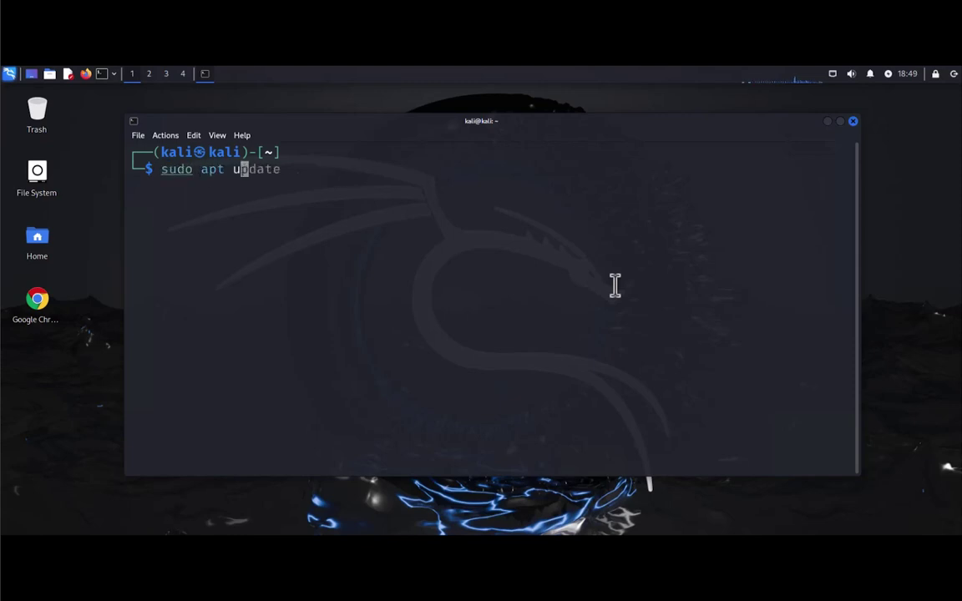
{"action": "type", "text": "pdate"}
{"action": "key", "text": "Return"}
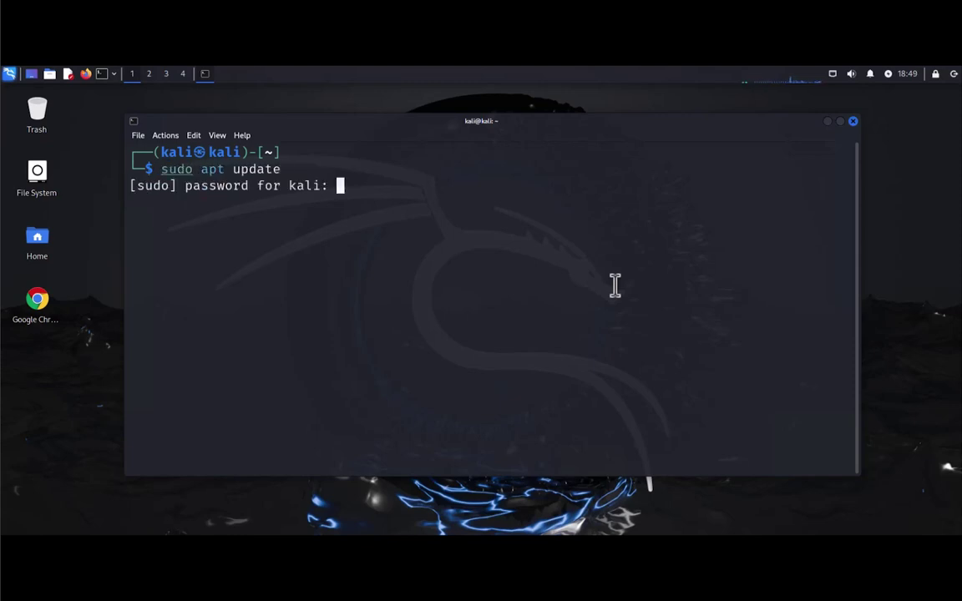
{"action": "key", "text": "Return"}
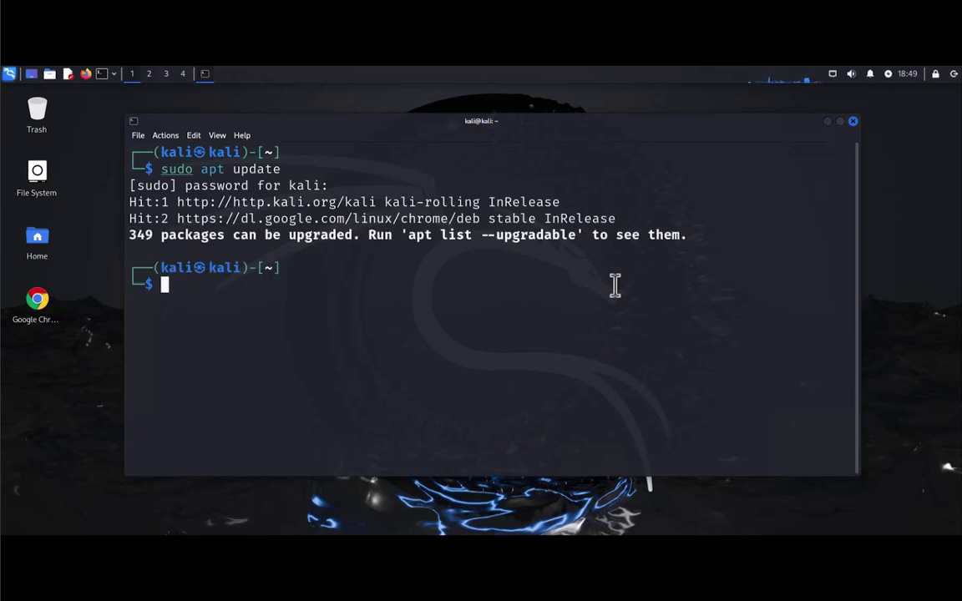
{"action": "type", "text": "su"}
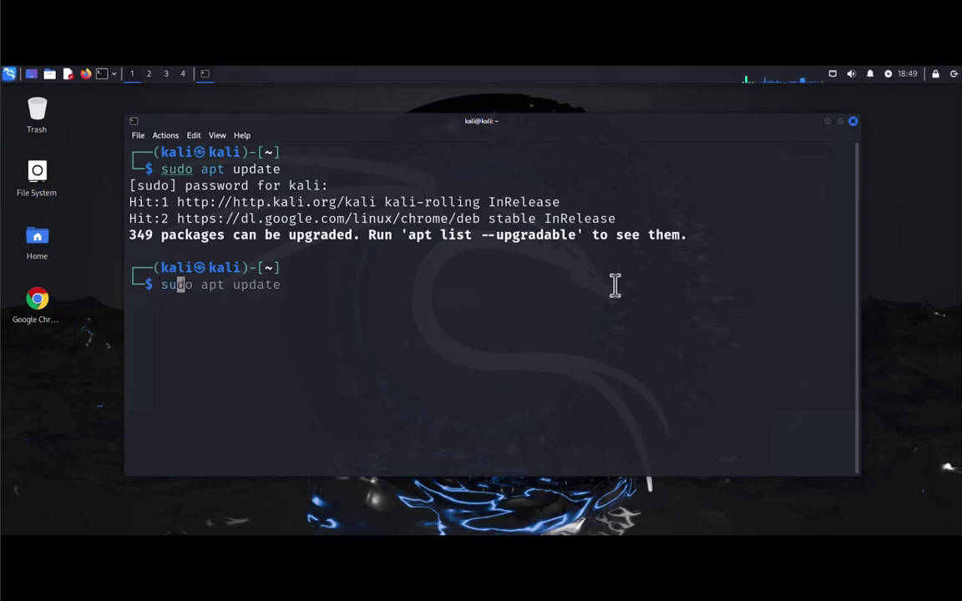
{"action": "type", "text": "do apt install xrdp"}
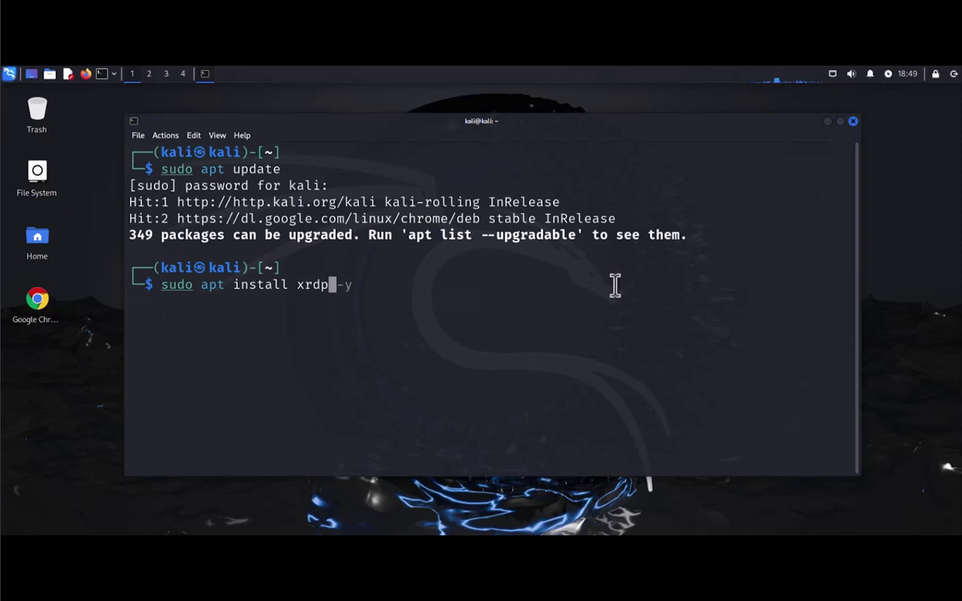
Step: Discard the install command and run systemctl status xrdp (inactive, disabled), then clear
{"action": "key", "text": "BackSpace"}
{"action": "key", "text": "BackSpace"}
{"action": "key", "text": "BackSpace"}
{"action": "key", "text": "BackSpace"}
{"action": "key", "text": "BackSpace"}
{"action": "key", "text": "BackSpace"}
{"action": "key", "text": "BackSpace"}
{"action": "key", "text": "BackSpace"}
{"action": "key", "text": "BackSpace"}
{"action": "key", "text": "BackSpace"}
{"action": "key", "text": "BackSpace"}
{"action": "key", "text": "BackSpace"}
{"action": "key", "text": "BackSpace"}
{"action": "key", "text": "BackSpace"}
{"action": "key", "text": "BackSpace"}
{"action": "key", "text": "BackSpace"}
{"action": "key", "text": "BackSpace"}
{"action": "key", "text": "BackSpace"}
{"action": "key", "text": "BackSpace"}
{"action": "key", "text": "BackSpace"}
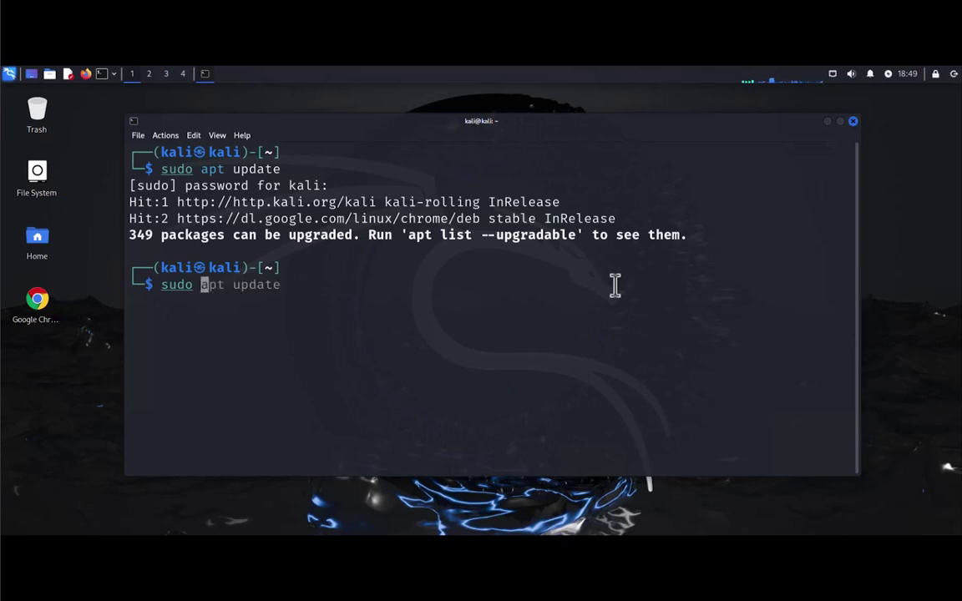
{"action": "type", "text": "clear"}
{"action": "key", "text": "Return"}
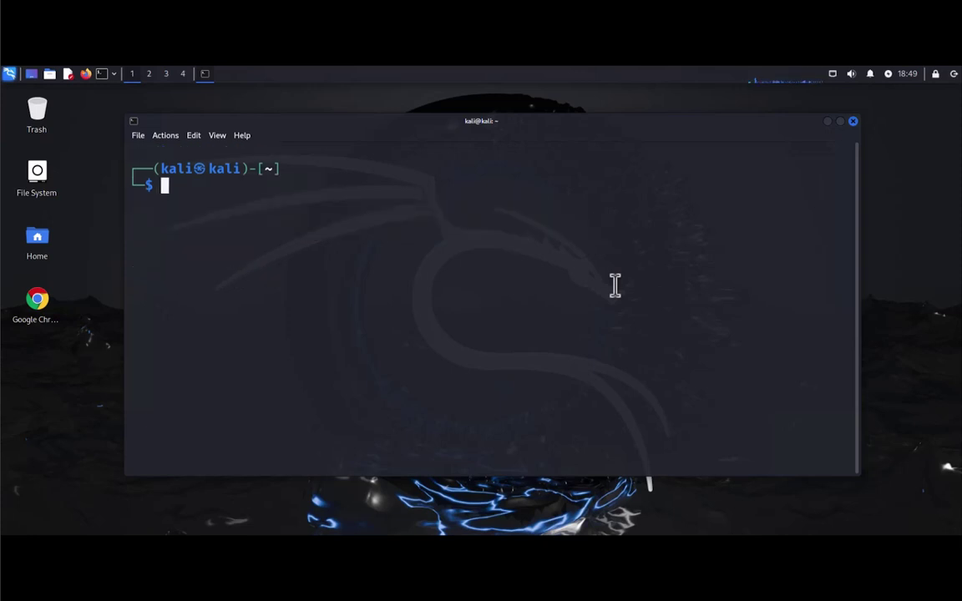
{"action": "type", "text": "syst"}
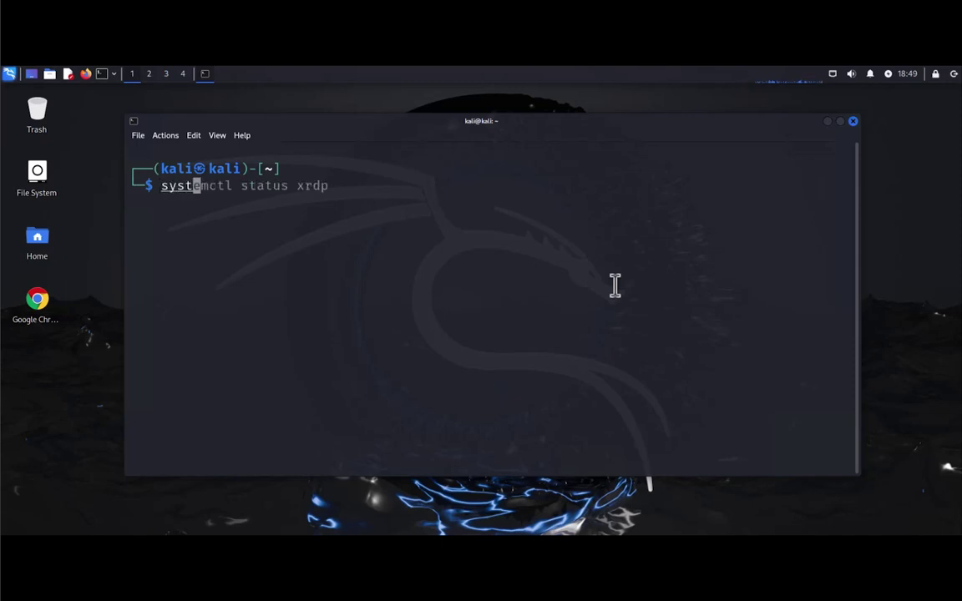
{"action": "type", "text": "emctl stat"}
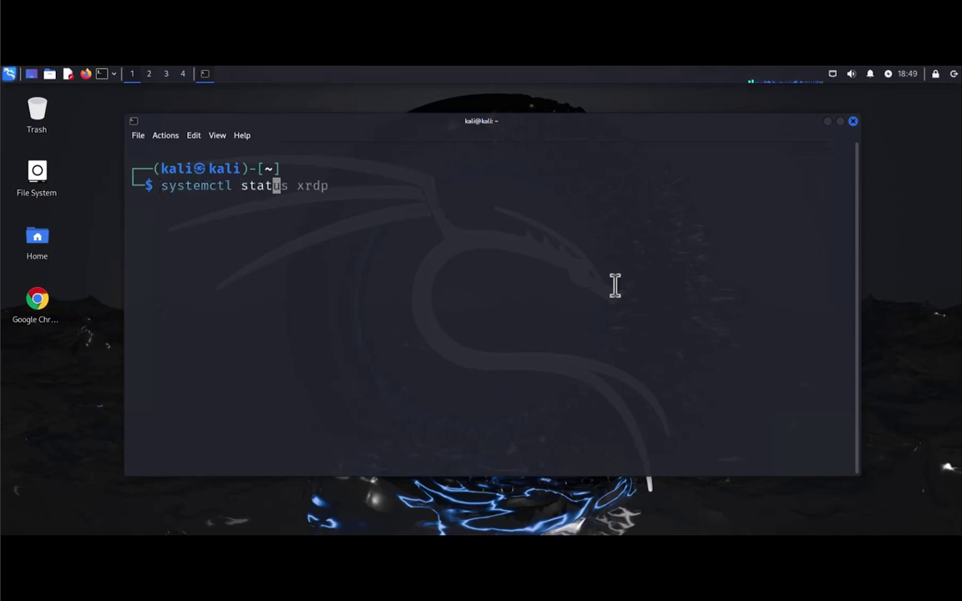
{"action": "type", "text": "us xrdp"}
{"action": "key", "text": "Return"}
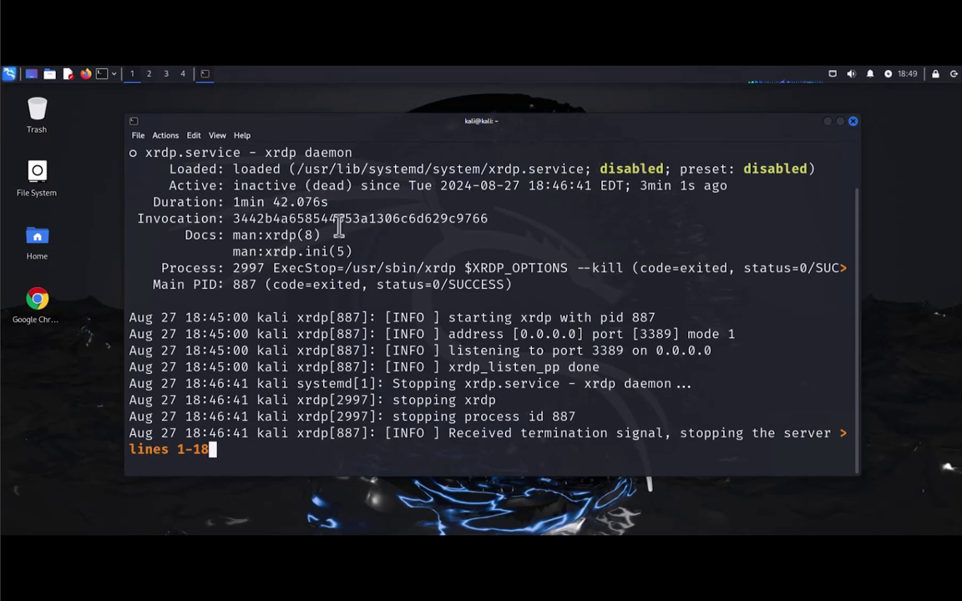
{"action": "type", "text": "q"}
{"action": "type", "text": "clear"}
{"action": "key", "text": "Return"}
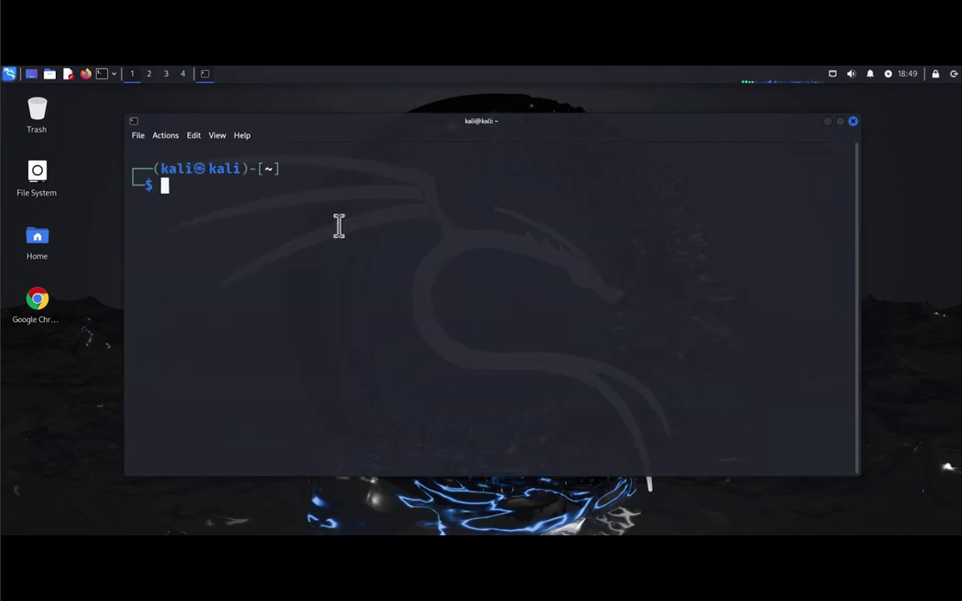
Step: Run sudo systemctl enable xrdp, fixing the misspelled systemctl
{"action": "type", "text": "sudo "}
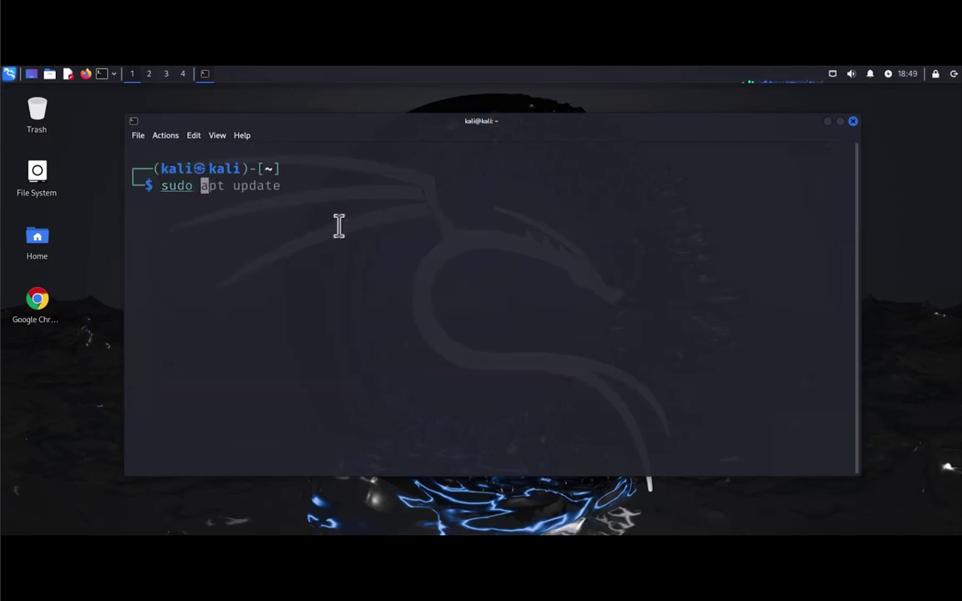
{"action": "type", "text": "systm"}
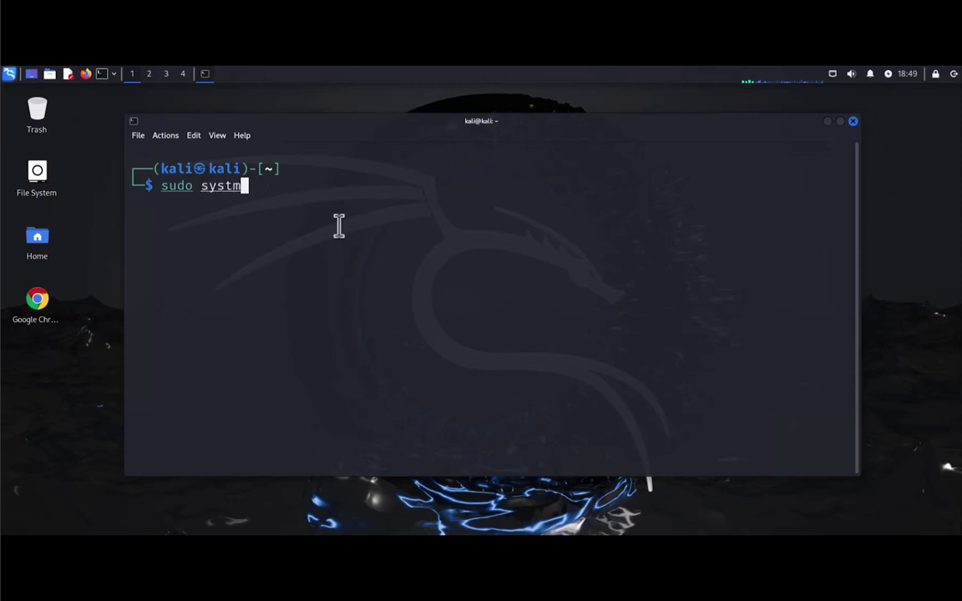
{"action": "key", "text": "BackSpace"}
{"action": "type", "text": "emctl"}
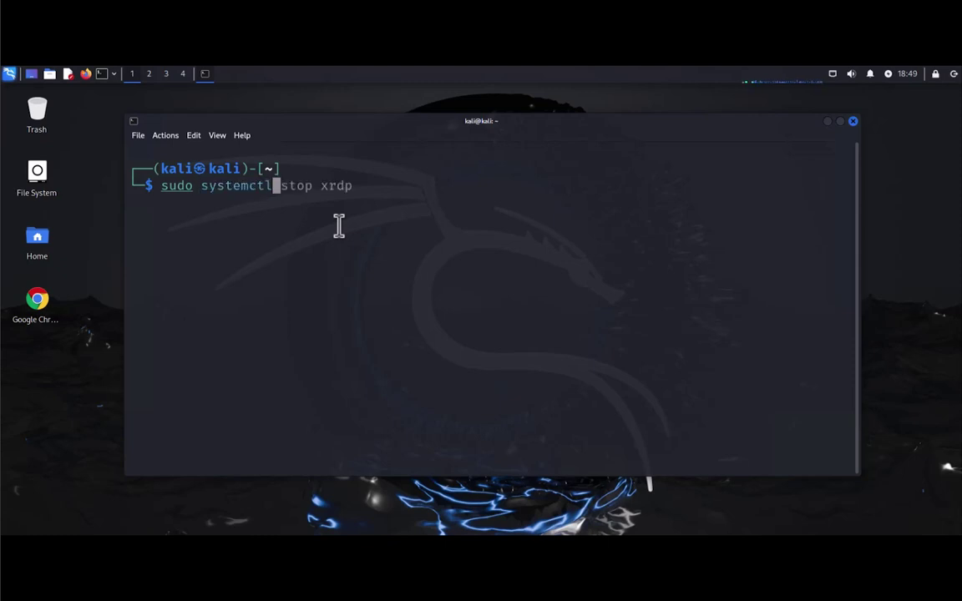
{"action": "type", "text": " enable "}
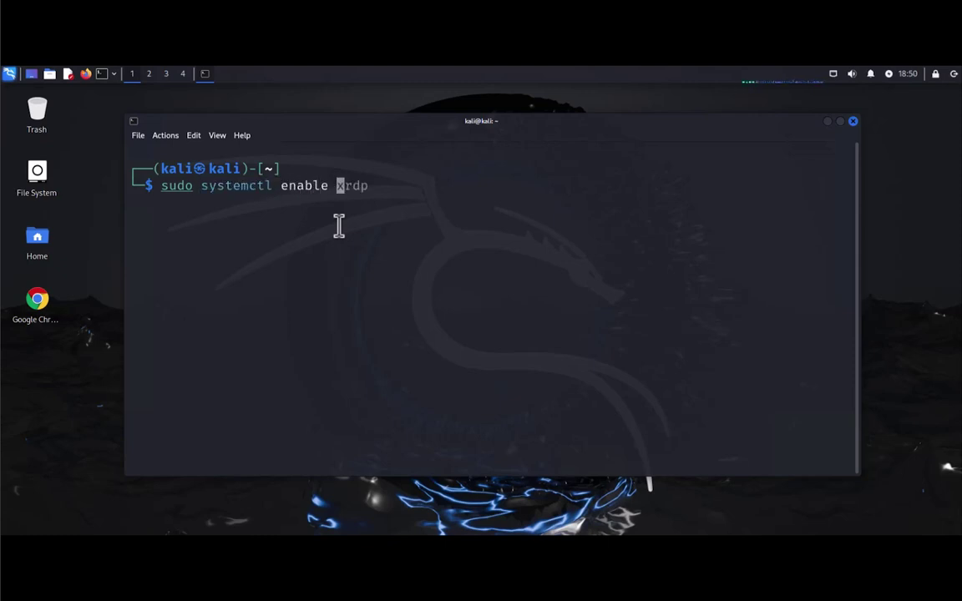
{"action": "type", "text": "xrdp"}
{"action": "key", "text": "Return"}
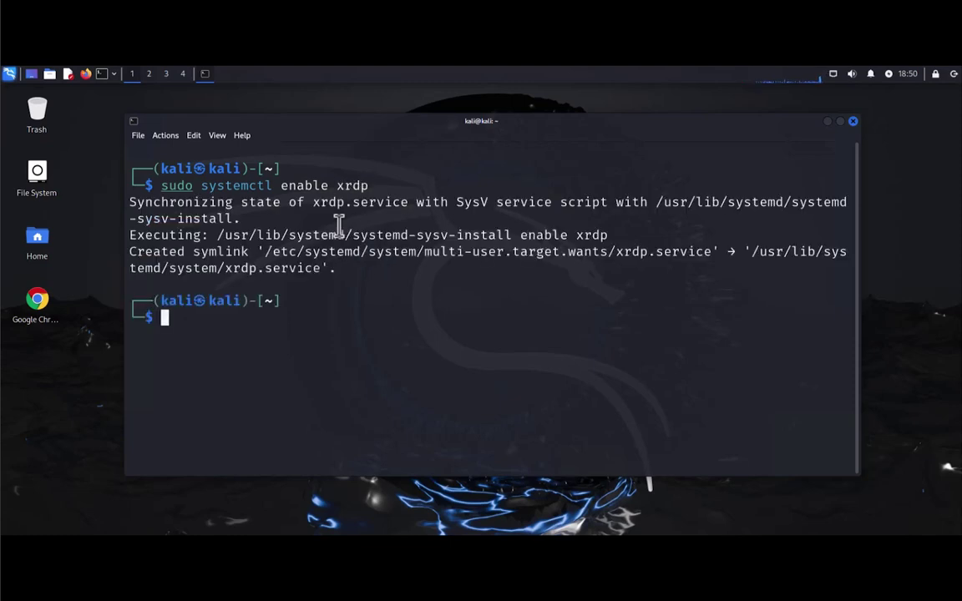
Step: Rerun systemctl status xrdp and select the word 'enabled' in its output
{"action": "key", "text": "Up"}
{"action": "key", "text": "Down"}
{"action": "type", "text": "clear"}
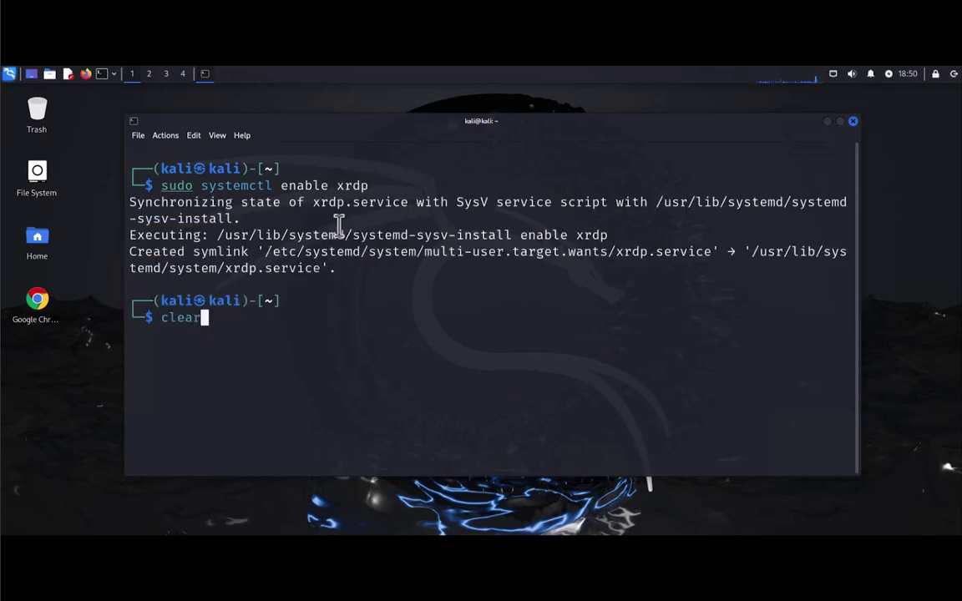
{"action": "key", "text": "Up"}
{"action": "key", "text": "Return"}
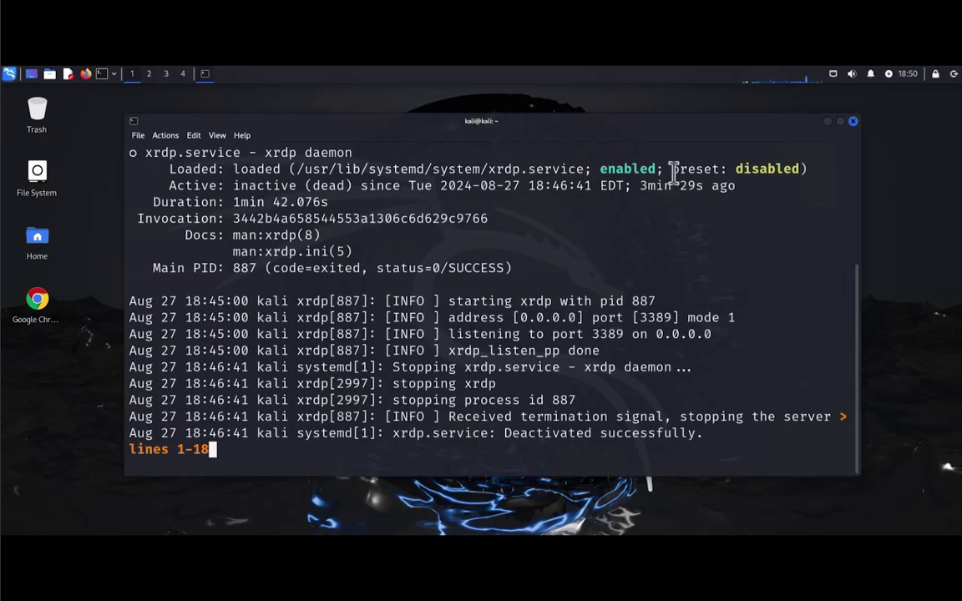
{"action": "double_click", "coordinate": [646, 167]}
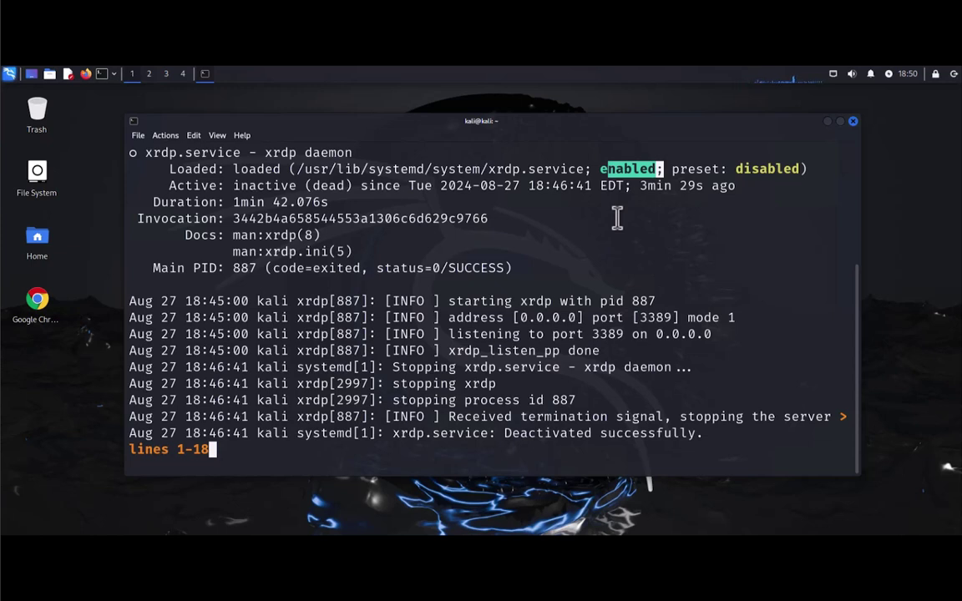
Step: Leave the pager, clear the screen and run sudo systemctl start xrdp
{"action": "type", "text": "q"}
{"action": "type", "text": "clear"}
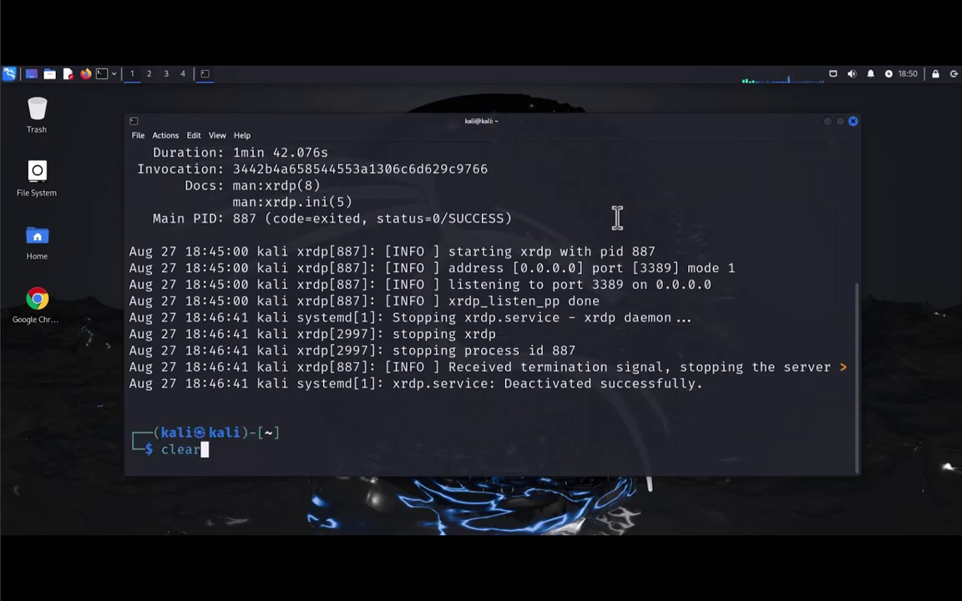
{"action": "key", "text": "Return"}
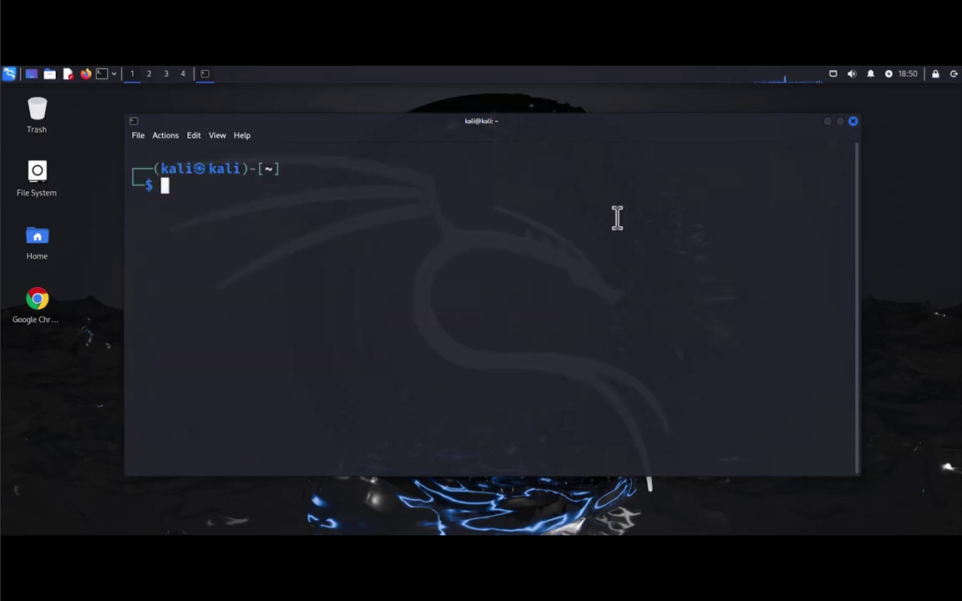
{"action": "type", "text": "sudo "}
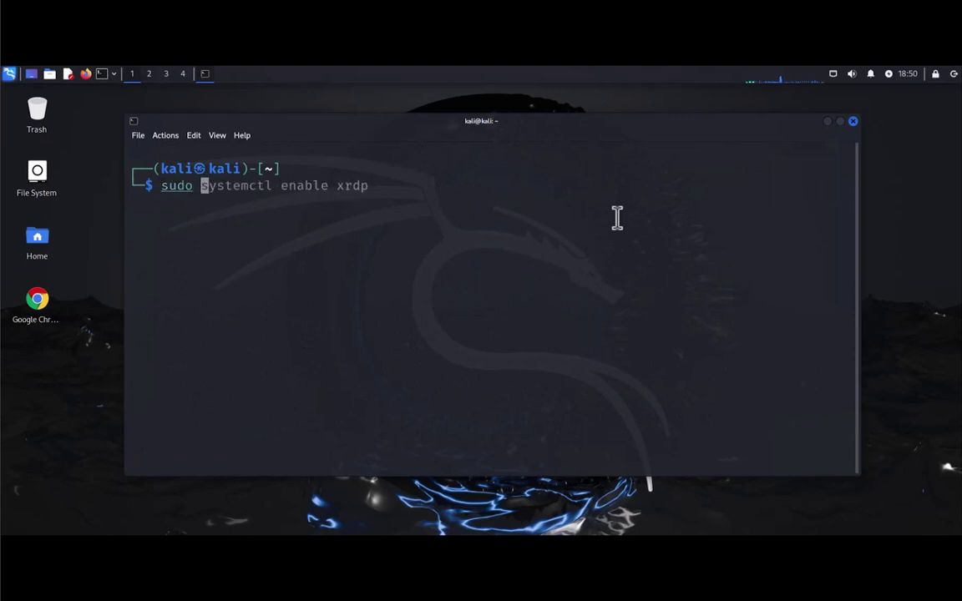
{"action": "type", "text": "systemctl s"}
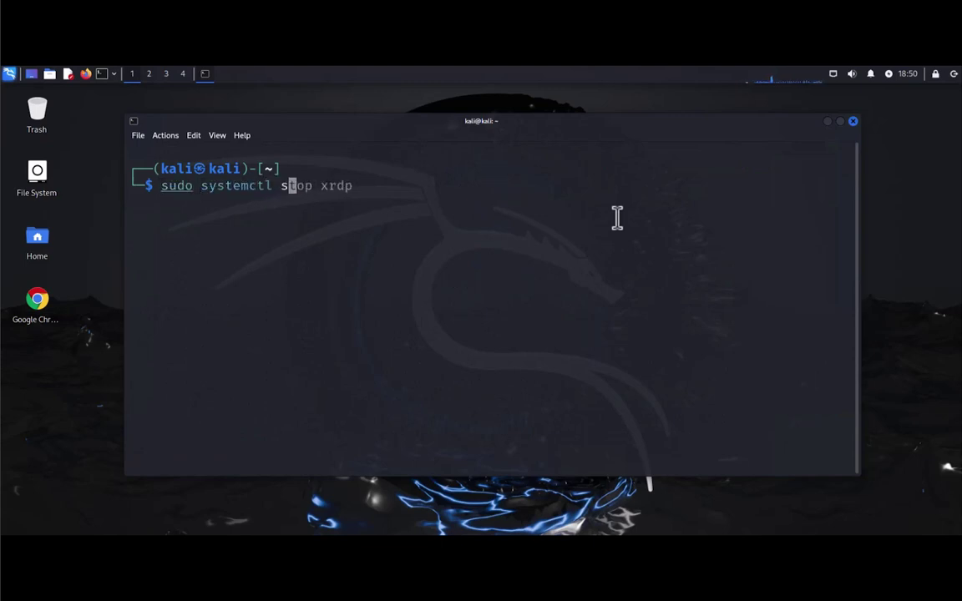
{"action": "type", "text": "tart xr"}
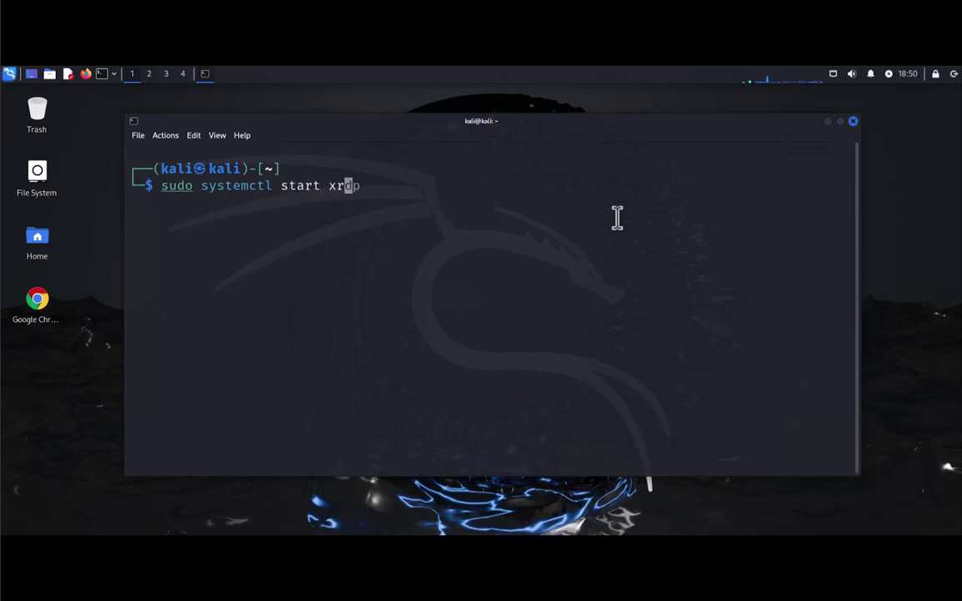
{"action": "type", "text": "dp"}
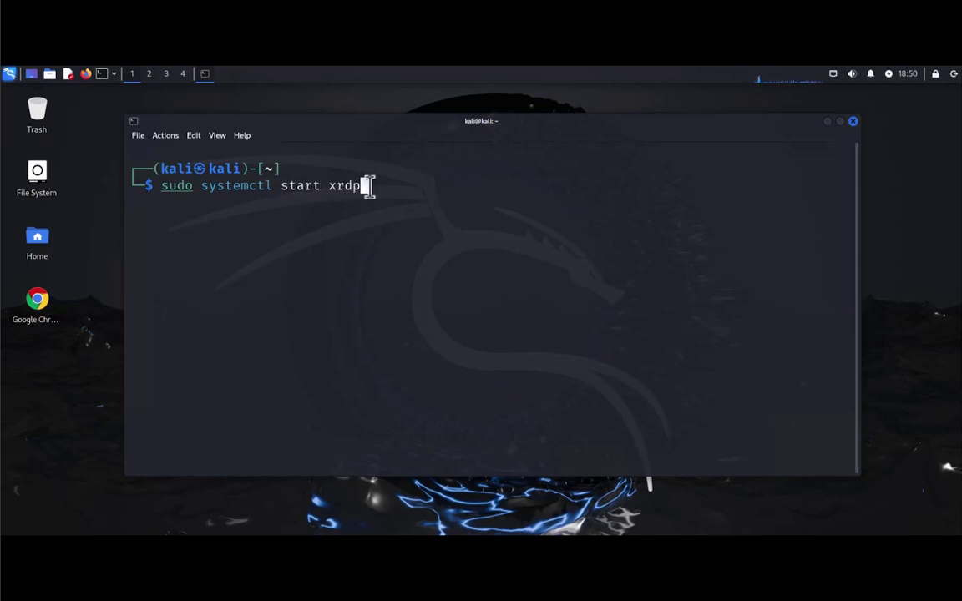
{"action": "key", "text": "Return"}
Step: Check systemctl status xrdp shows active (running) on port 3389, then return to a fresh prompt
{"action": "type", "text": "systemc"}
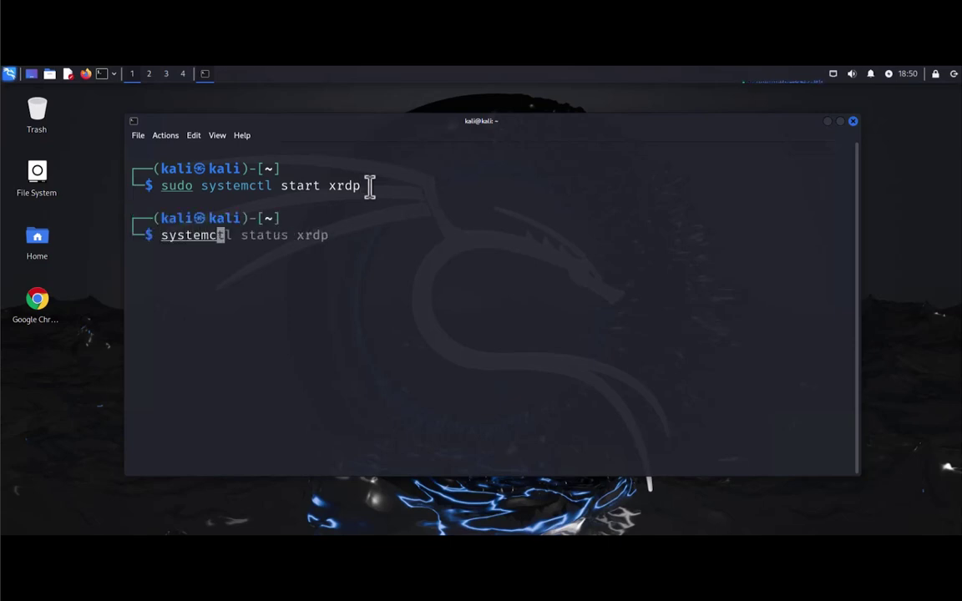
{"action": "type", "text": "tl status "}
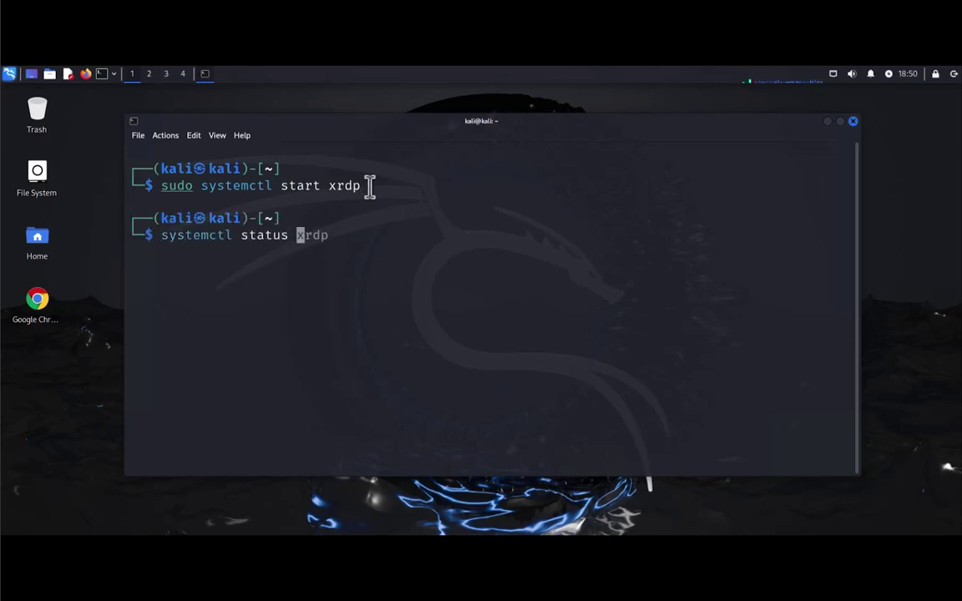
{"action": "type", "text": "xrdp"}
{"action": "key", "text": "Return"}
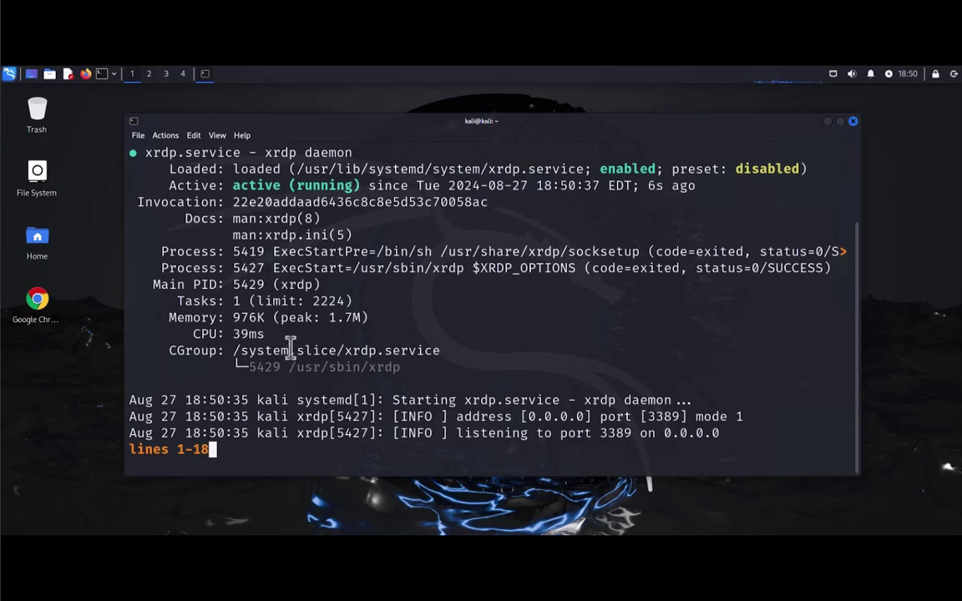
{"action": "key", "text": "q"}
{"action": "key", "text": "Return"}
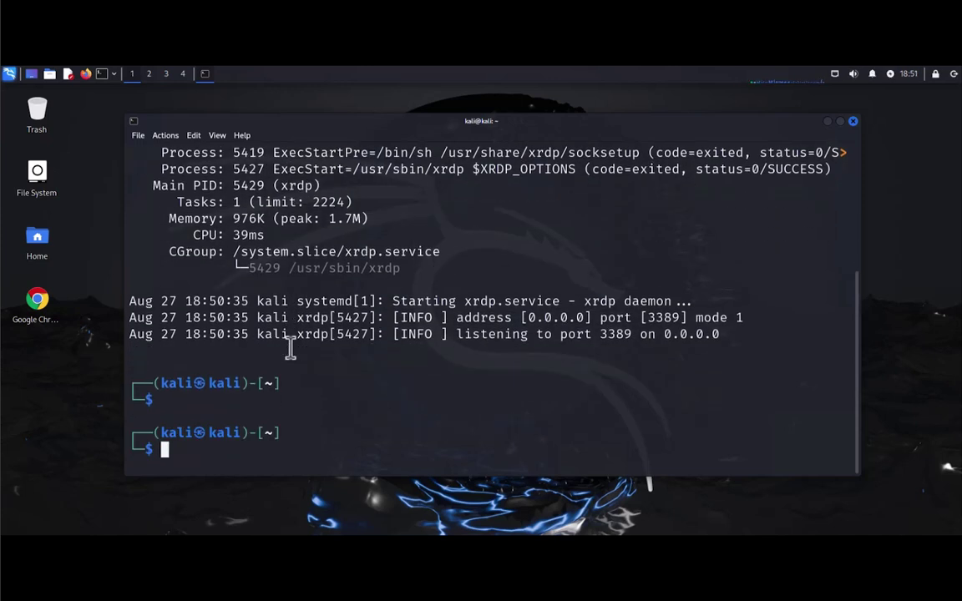
Step: Clear the screen, run ip address, and select eth0's address 172.16.1.101
{"action": "type", "text": "clear"}
{"action": "key", "text": "Return"}
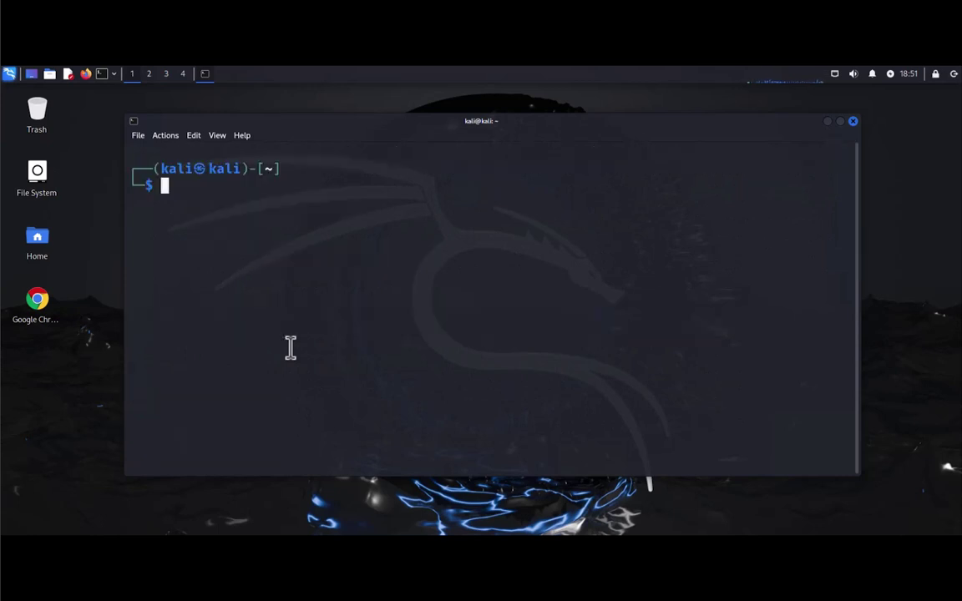
{"action": "type", "text": "ip addre"}
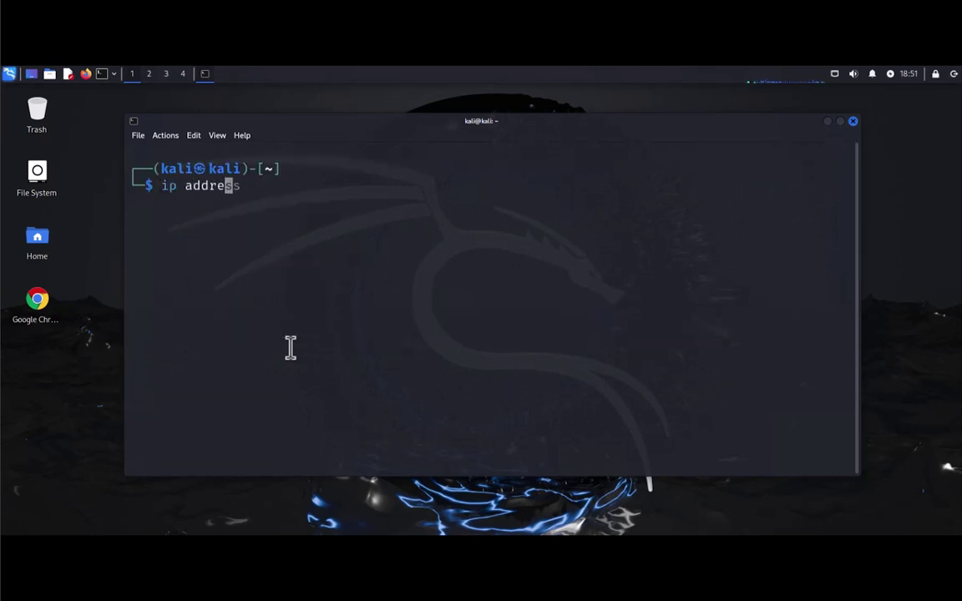
{"action": "type", "text": "ss"}
{"action": "key", "text": "Return"}
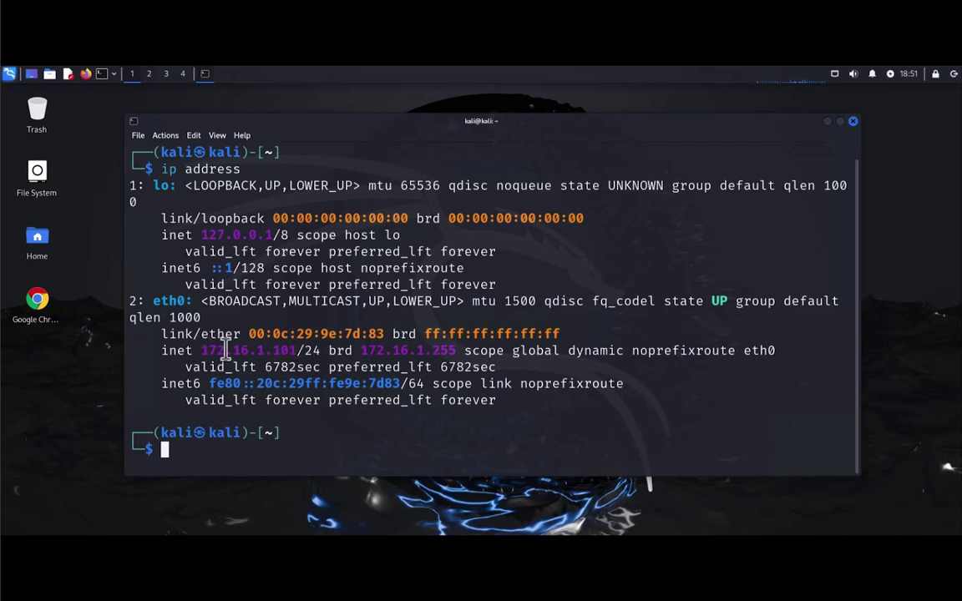
{"action": "left_click_drag", "start_coordinate": [202, 350], "coordinate": [304, 334]}
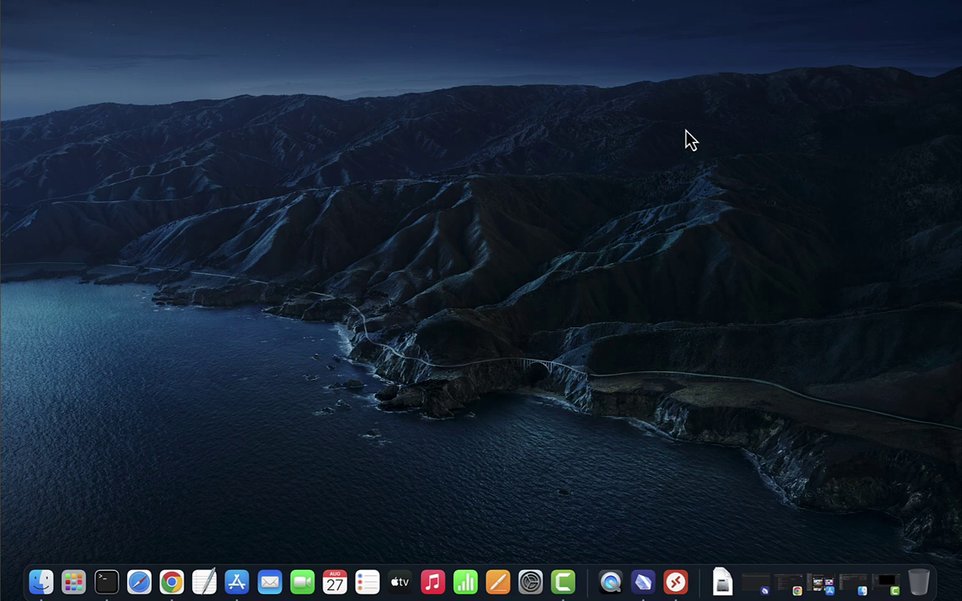
{"action": "left_click", "coordinate": [238, 585]}
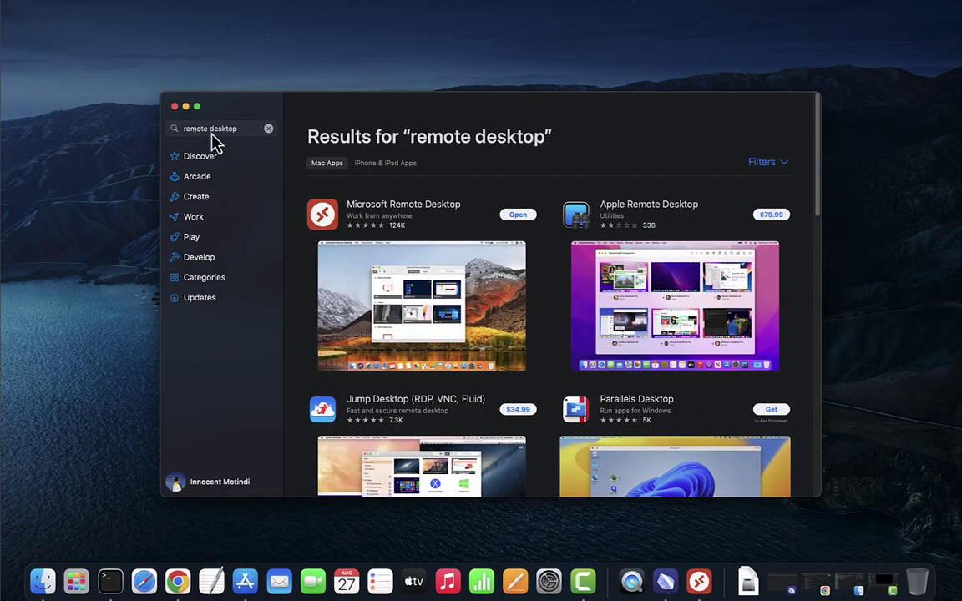
{"action": "left_click", "coordinate": [242, 130]}
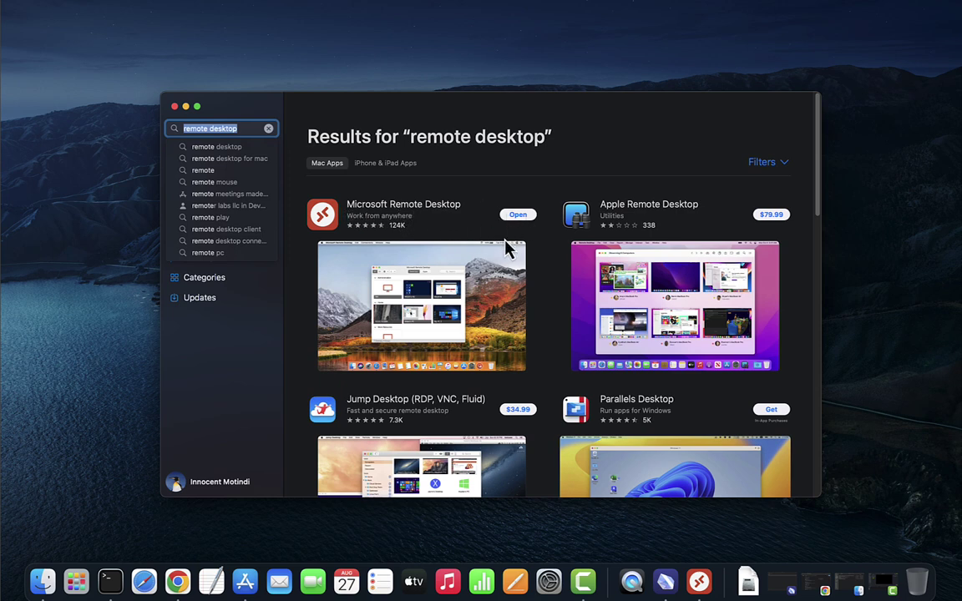
{"action": "left_click", "coordinate": [173, 106]}
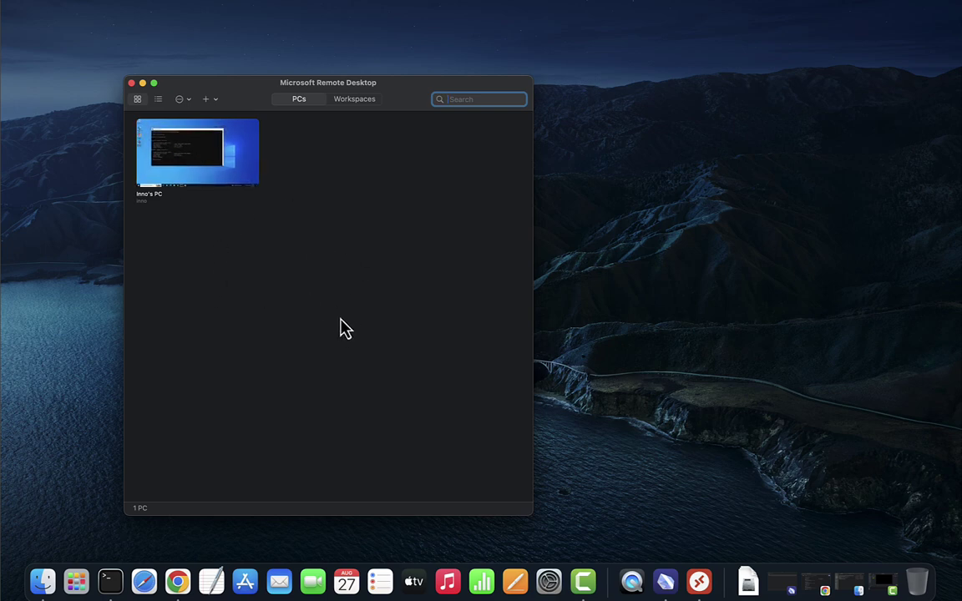
Step: Close the Remote Desktop window and relaunch Microsoft Remote Desktop via a Launchpad search for 're'
{"action": "left_click", "coordinate": [131, 84]}
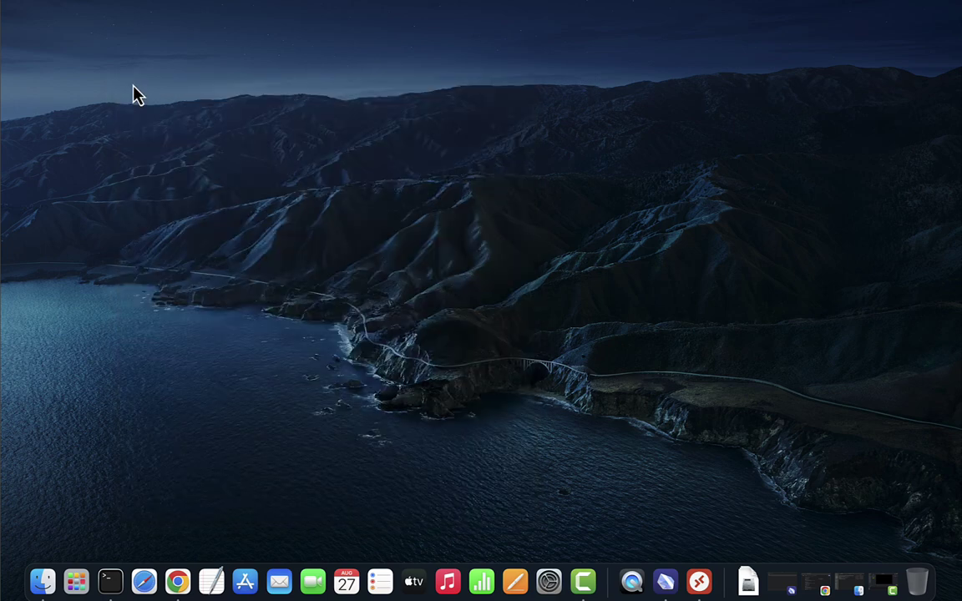
{"action": "left_click", "coordinate": [78, 585]}
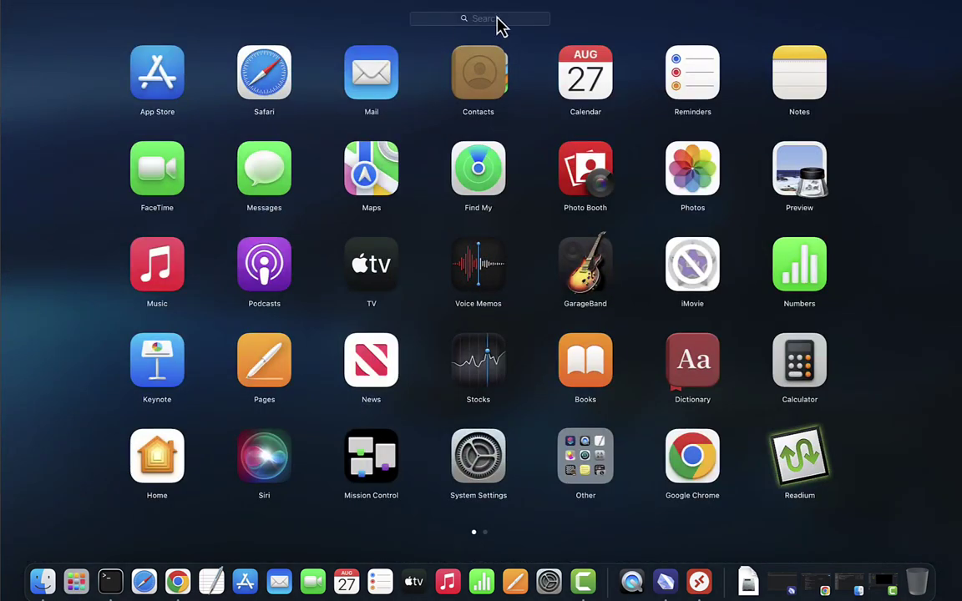
{"action": "type", "text": "r"}
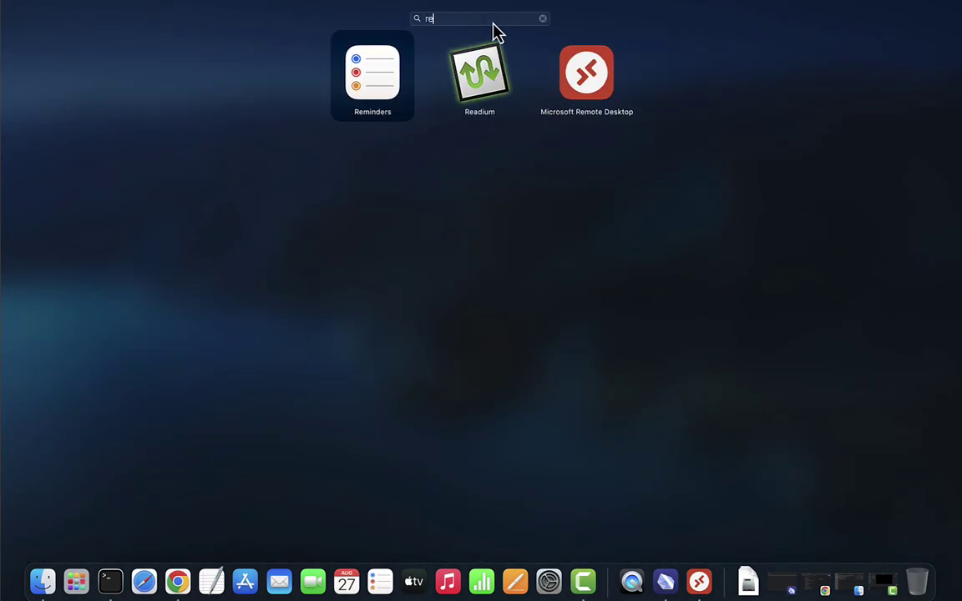
{"action": "type", "text": "e"}
{"action": "left_click", "coordinate": [699, 581]}
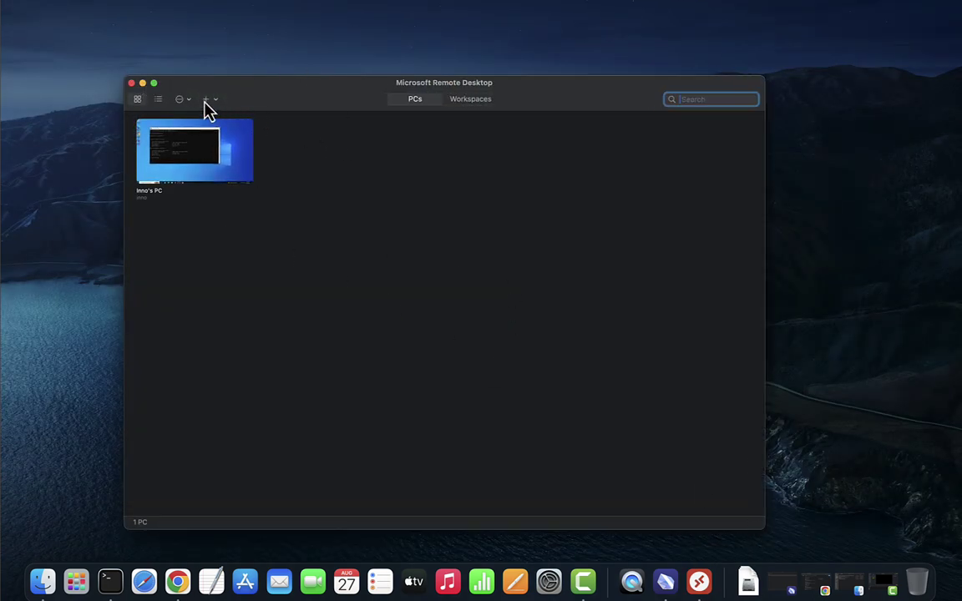
Step: Start a new PC connection with PC name 172.16.1.101
{"action": "left_click", "coordinate": [207, 99]}
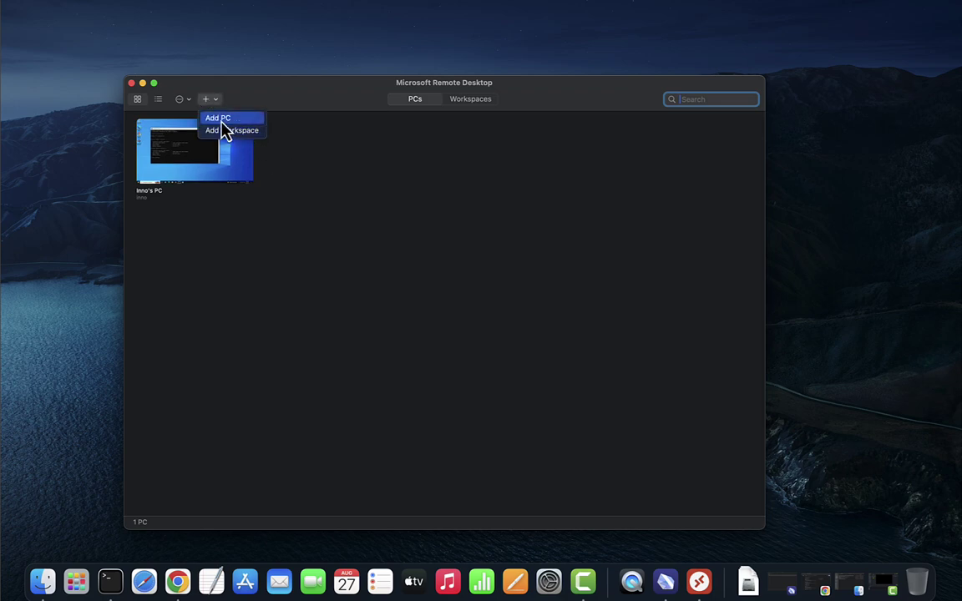
{"action": "left_click", "coordinate": [223, 119]}
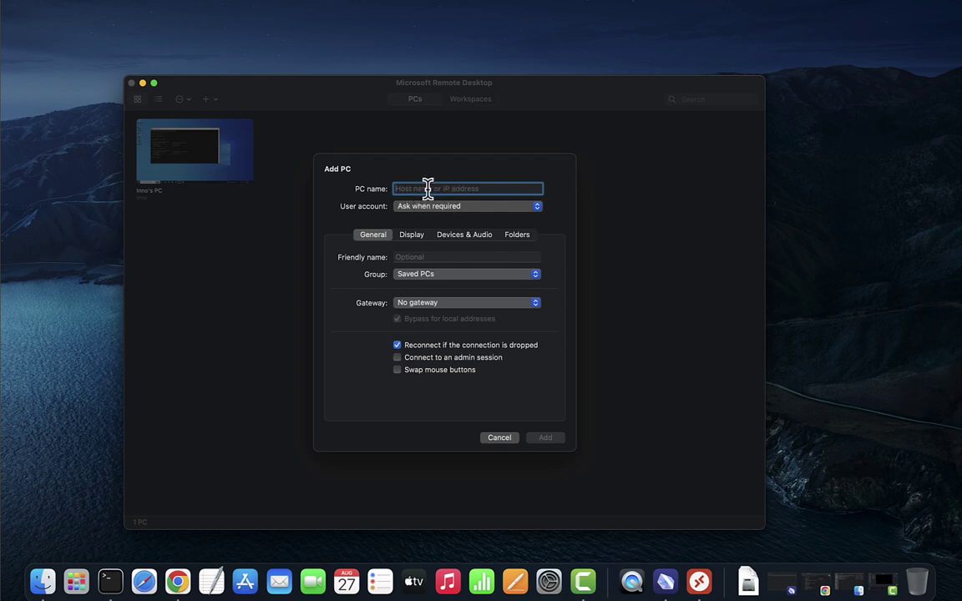
{"action": "type", "text": "172.16.1.101"}
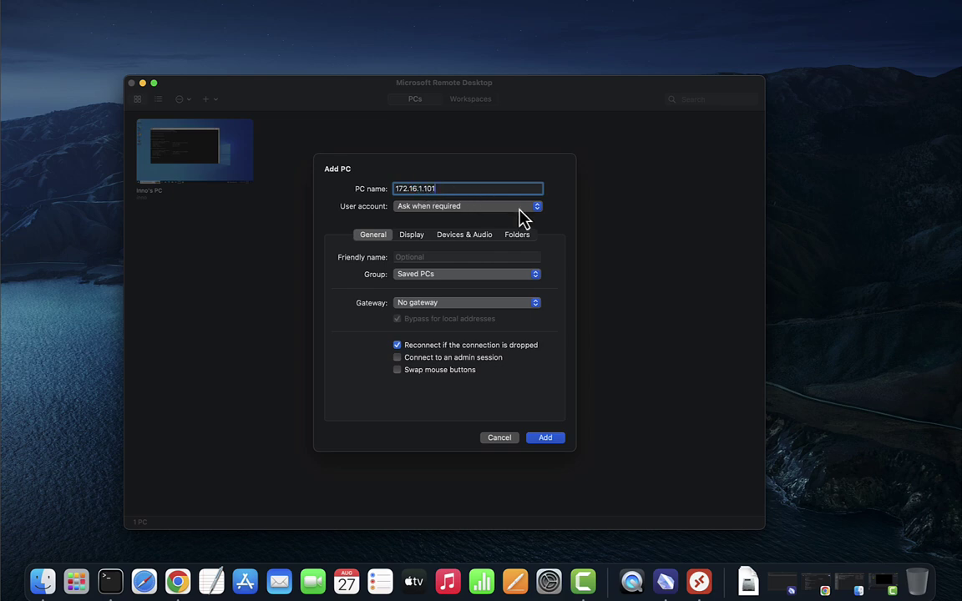
Step: Add a new user account with the Kali login username and password, and save the PC
{"action": "left_click", "coordinate": [511, 209]}
{"action": "left_click", "coordinate": [511, 216]}
{"action": "left_click", "coordinate": [434, 207]}
{"action": "left_click", "coordinate": [431, 225]}
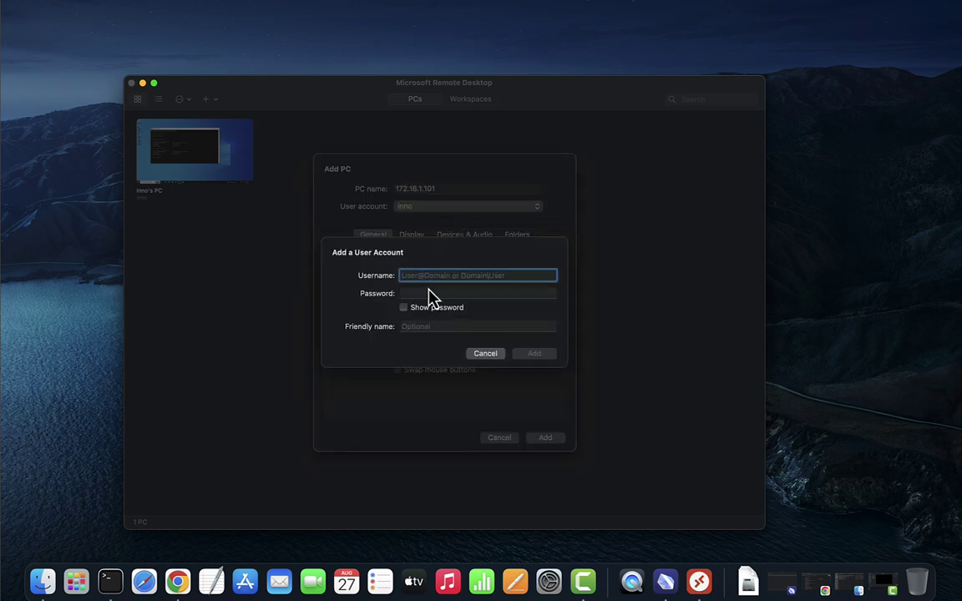
{"action": "type", "text": "ka"}
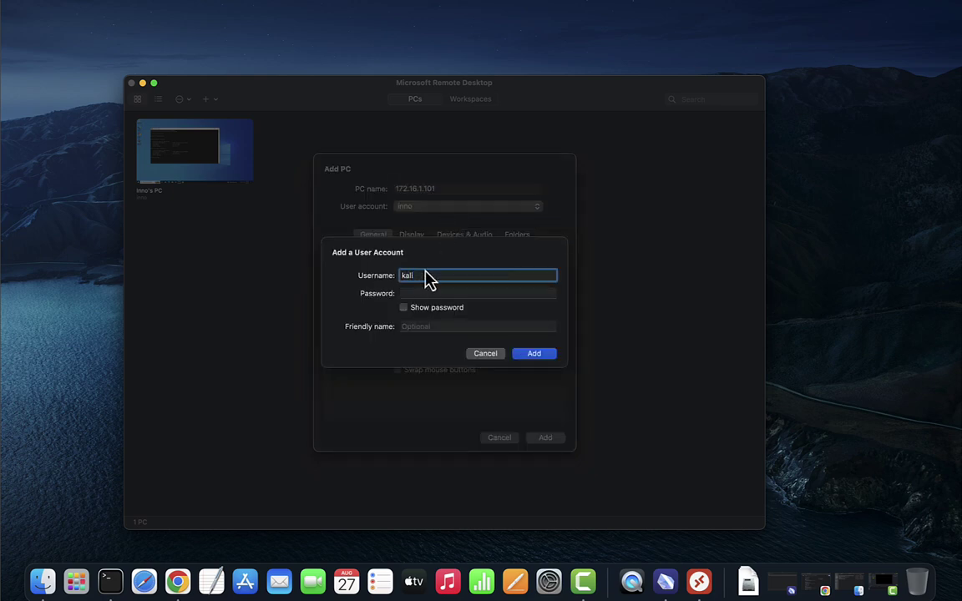
{"action": "type", "text": "li"}
{"action": "left_click", "coordinate": [435, 293]}
{"action": "type", "text": "kali"}
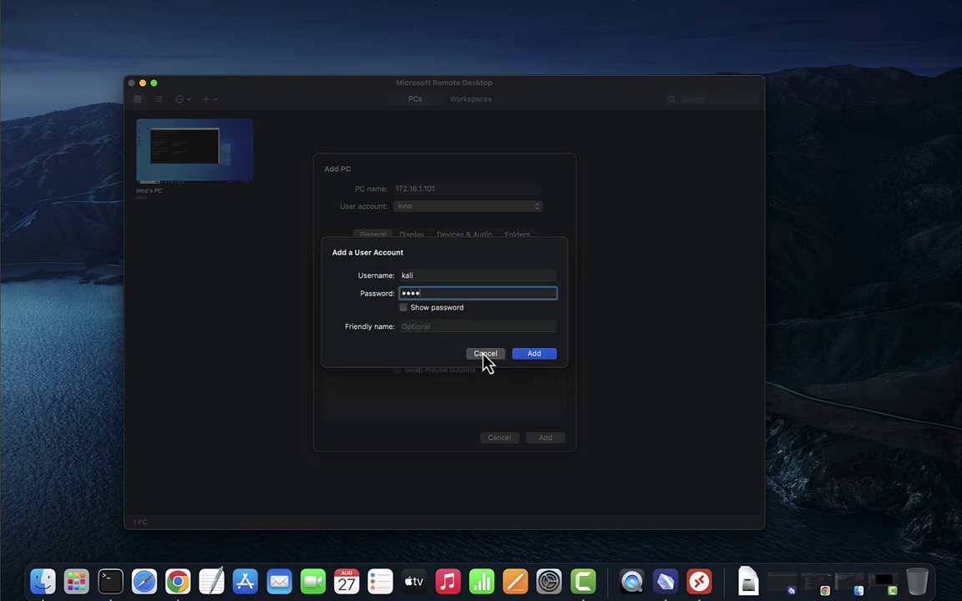
{"action": "left_click", "coordinate": [530, 355]}
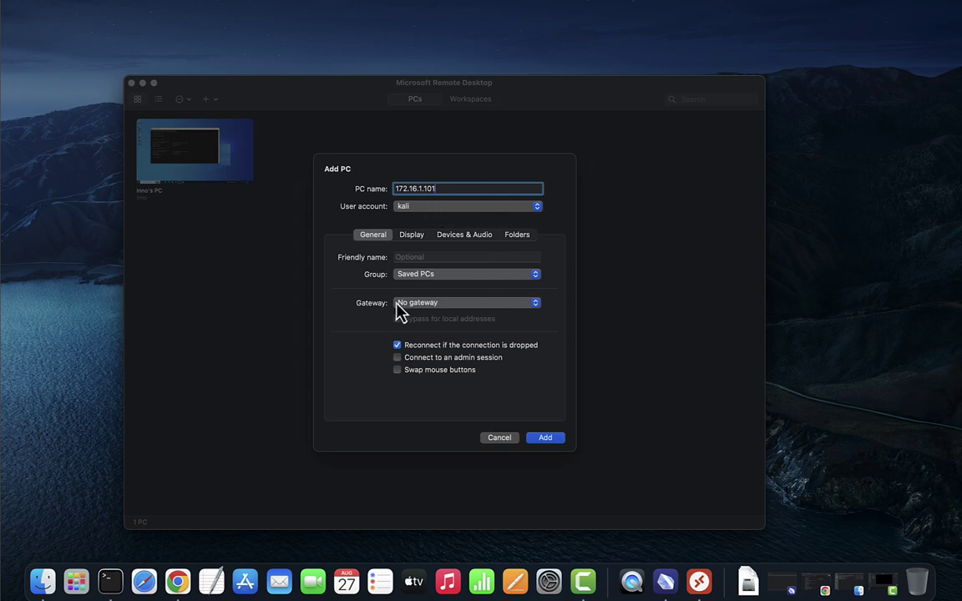
{"action": "left_click", "coordinate": [398, 345]}
Step: Save the PC, connect to 172.16.1.101, and close the 'Unable to connect' error 0x4
{"action": "left_click", "coordinate": [545, 438]}
{"action": "right_click", "coordinate": [299, 158]}
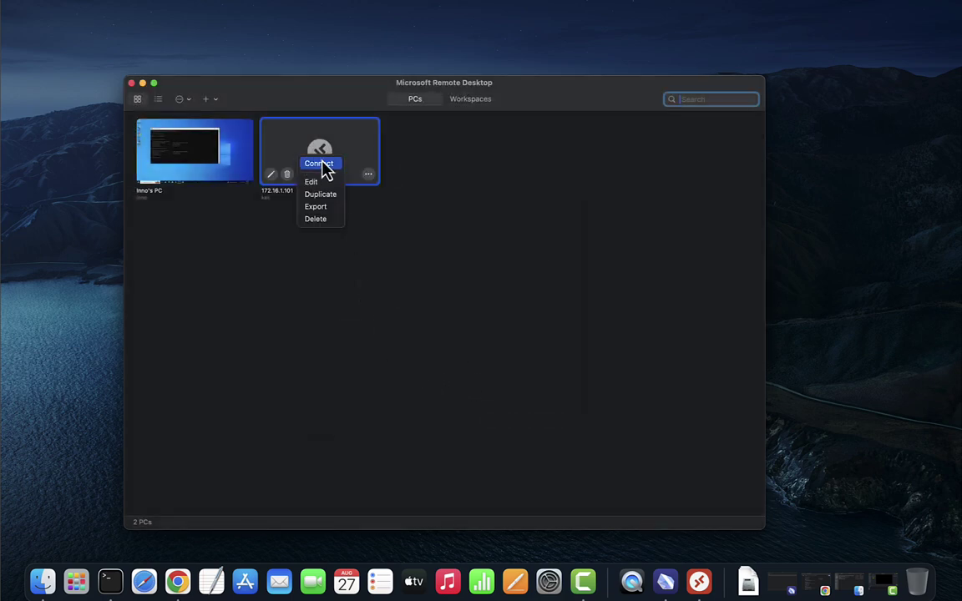
{"action": "right_click", "coordinate": [292, 142]}
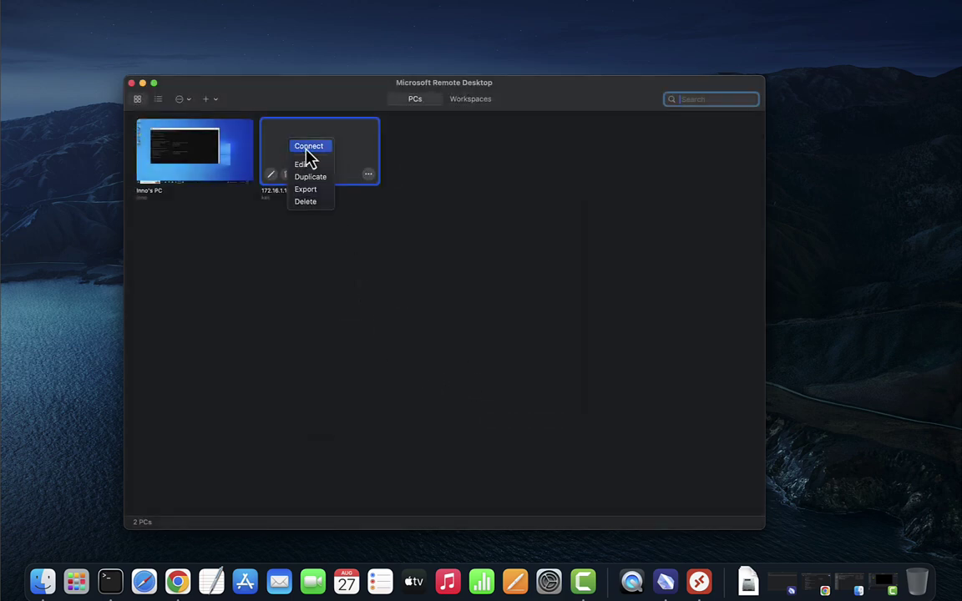
{"action": "left_click", "coordinate": [307, 149]}
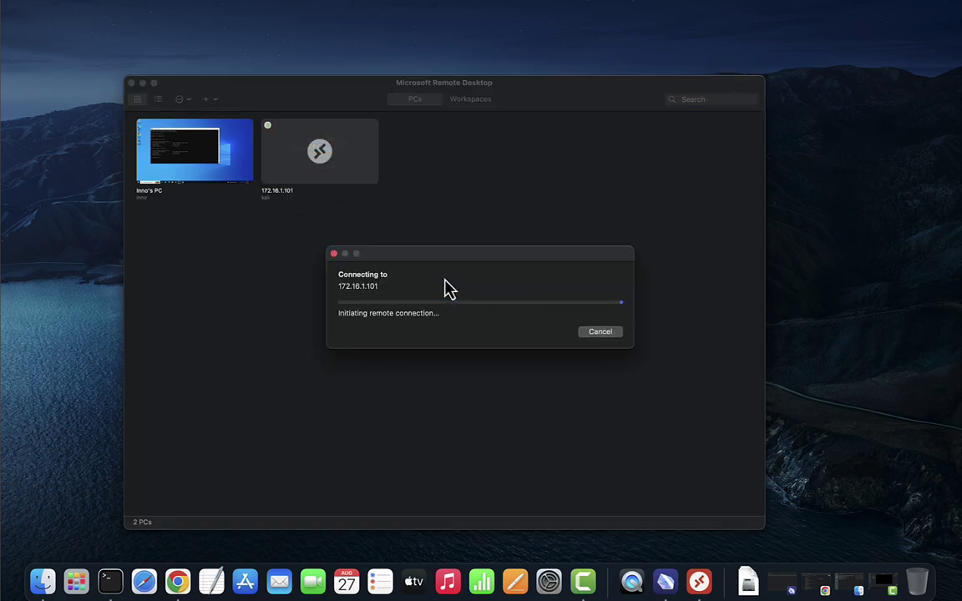
{"action": "left_click", "coordinate": [478, 389]}
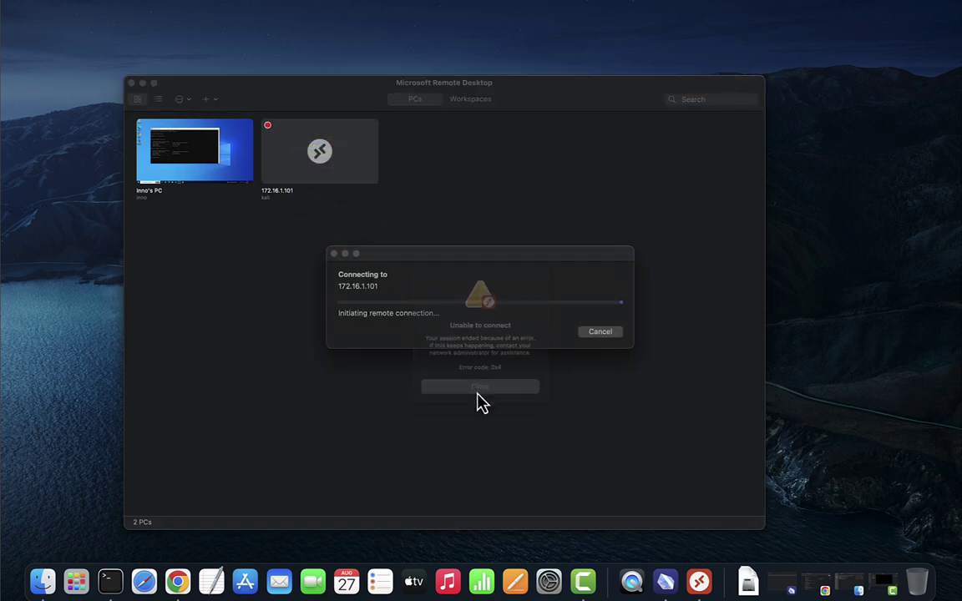
Step: Ping 172.16.1.101 from a new macOS Terminal, then close the window, terminating the ping
{"action": "left_click", "coordinate": [110, 579]}
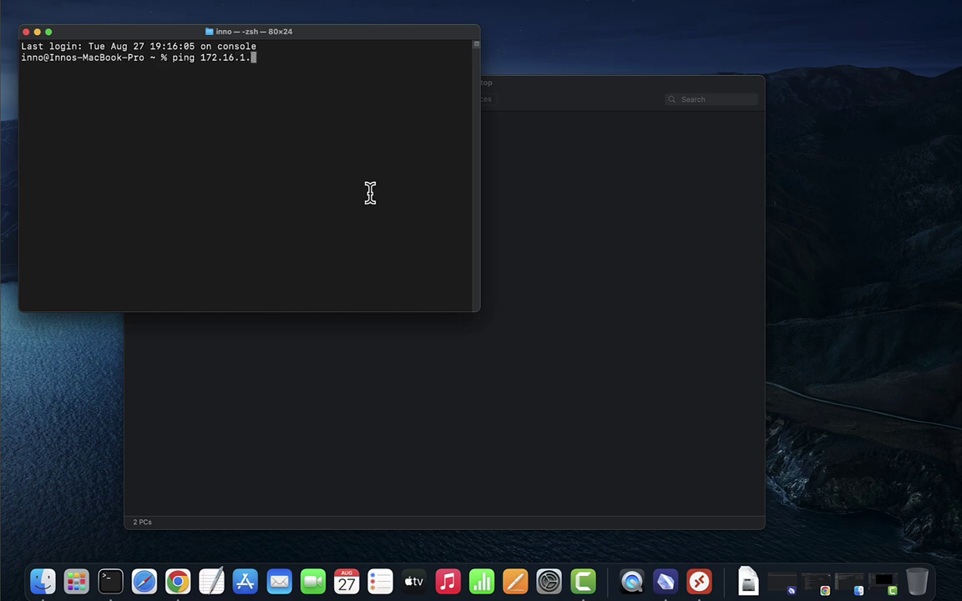
{"action": "type", "text": "ping 172.16.1.101"}
{"action": "key", "text": "Return"}
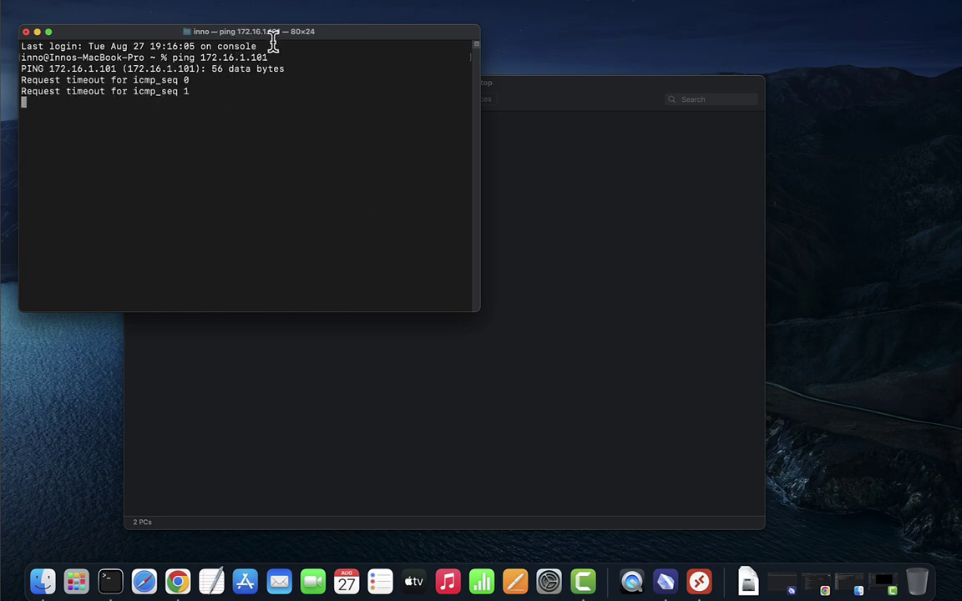
{"action": "left_click_drag", "start_coordinate": [273, 33], "coordinate": [348, 98]}
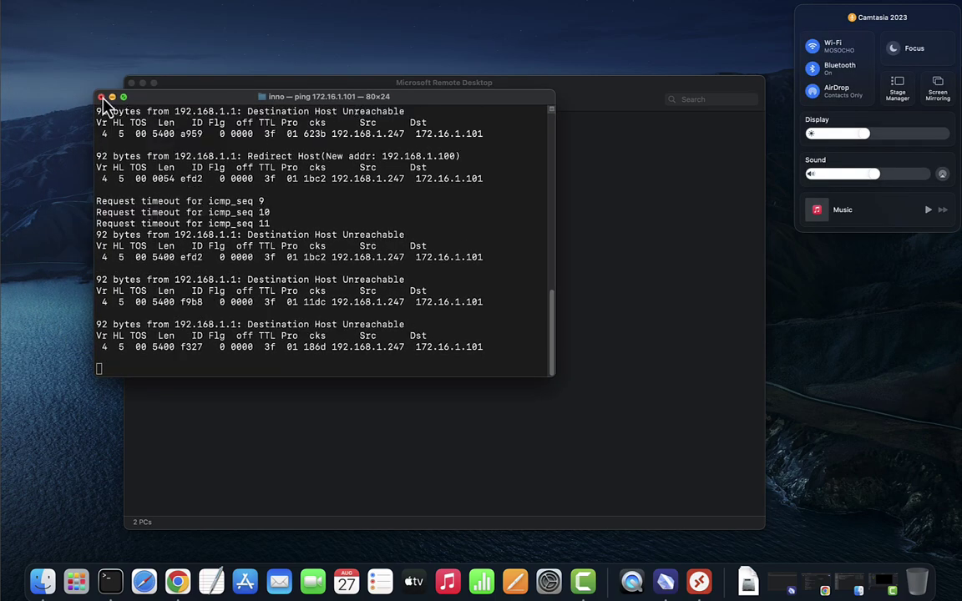
{"action": "left_click", "coordinate": [101, 98]}
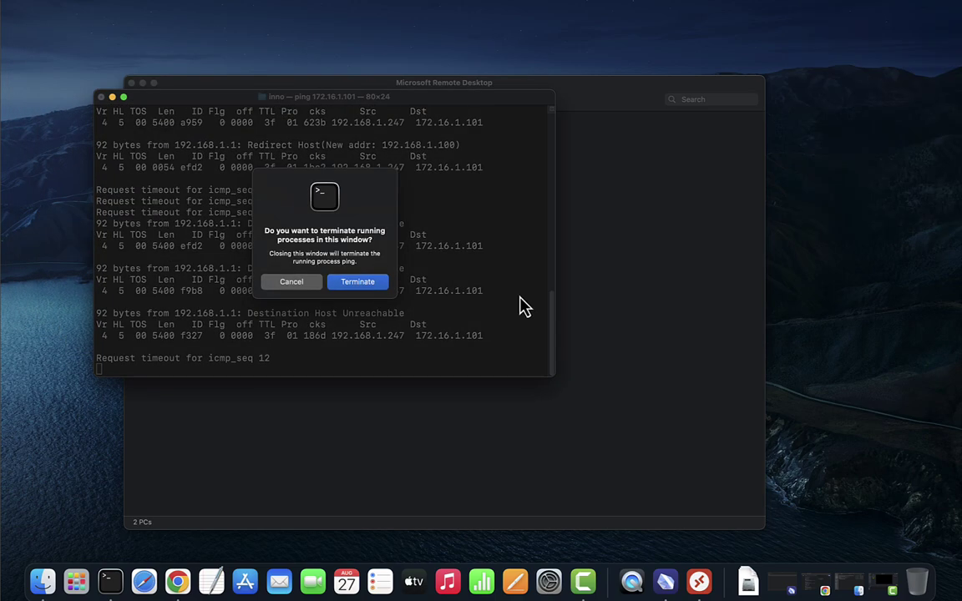
{"action": "left_click", "coordinate": [339, 282]}
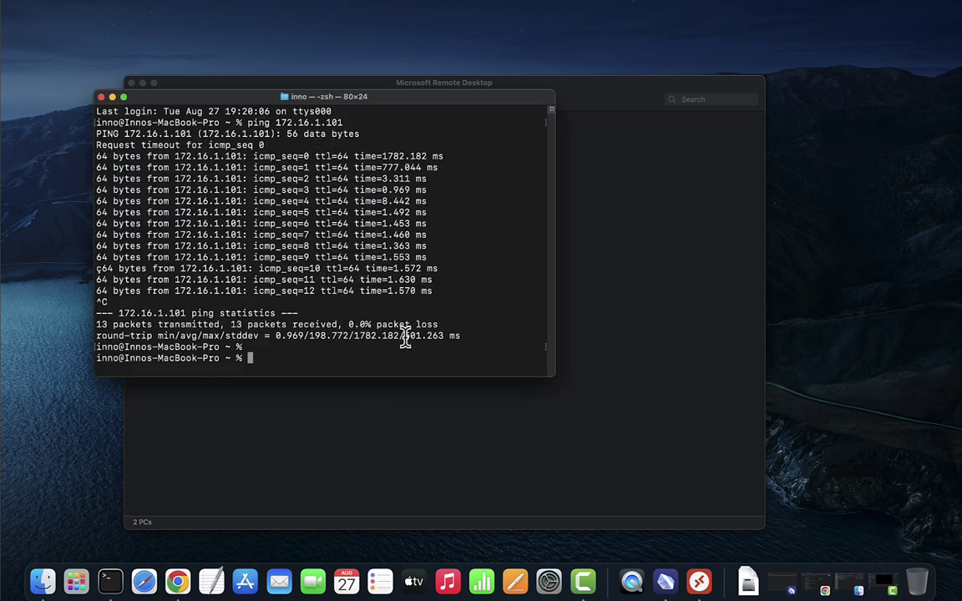
Step: Rerun the ping to 172.16.1.101 and stop it, showing 4 received, 0.0% packet loss
{"action": "key", "text": "Up"}
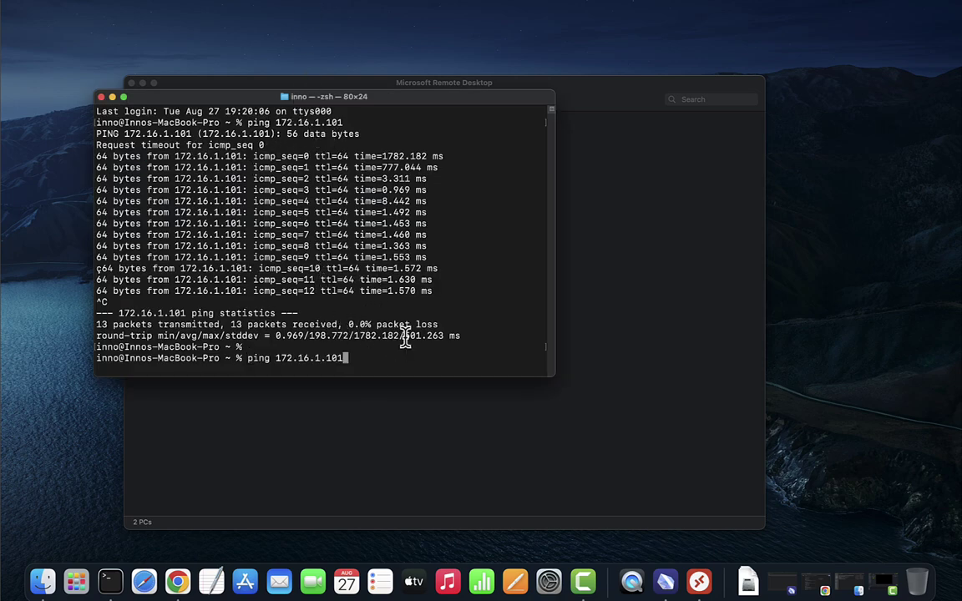
{"action": "key", "text": "Return"}
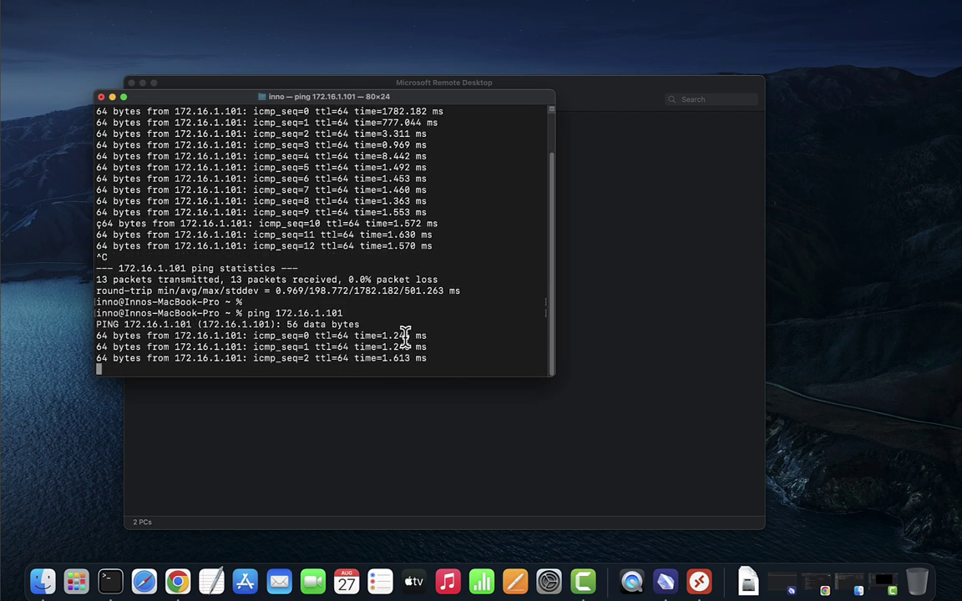
{"action": "key", "text": "ctrl+c"}
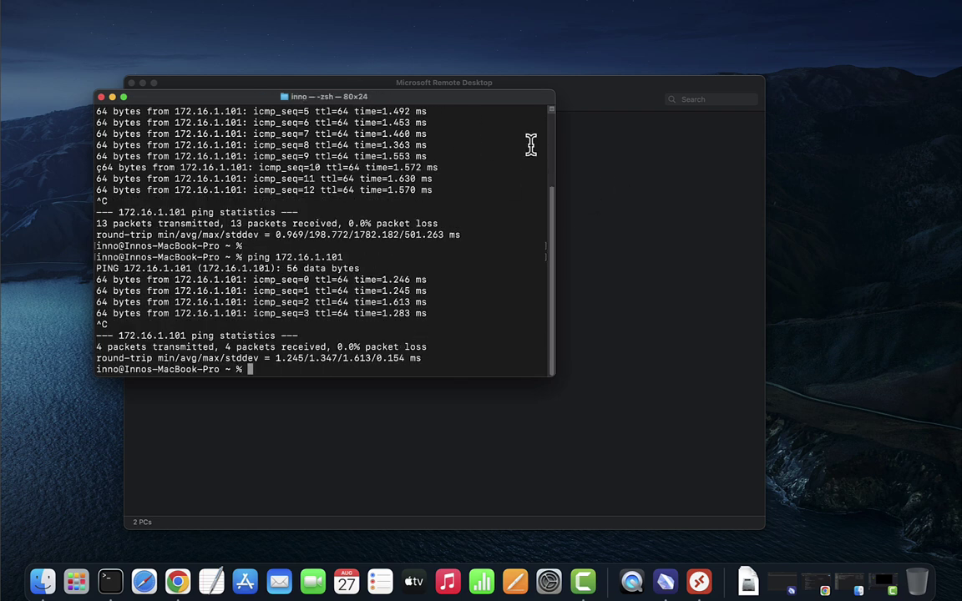
Step: Connect to the 172.16.1.101 PC, accepting the unverified certificate warning
{"action": "left_click", "coordinate": [112, 97]}
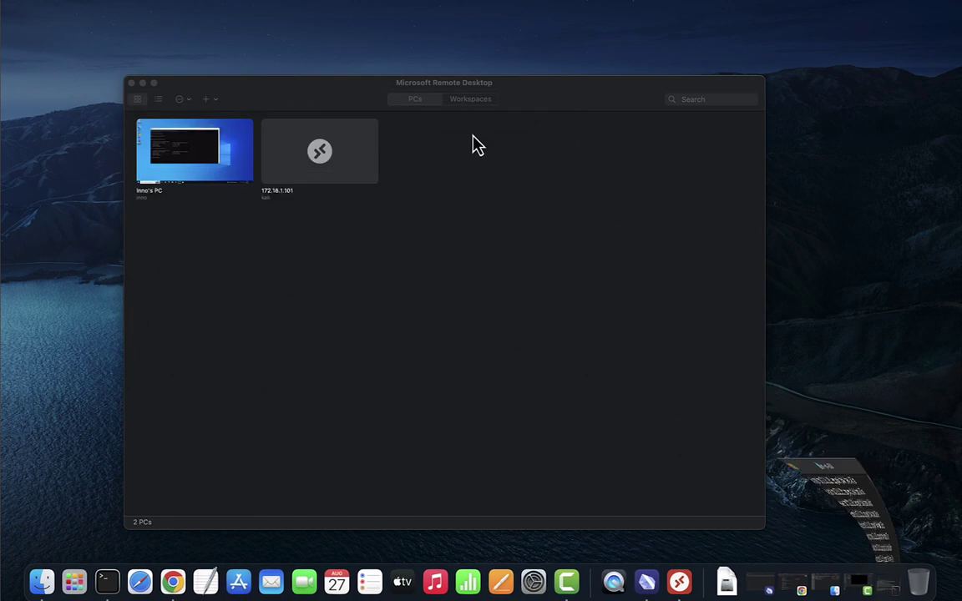
{"action": "mouse_move", "coordinate": [309, 185]}
{"action": "right_click", "coordinate": [348, 167]}
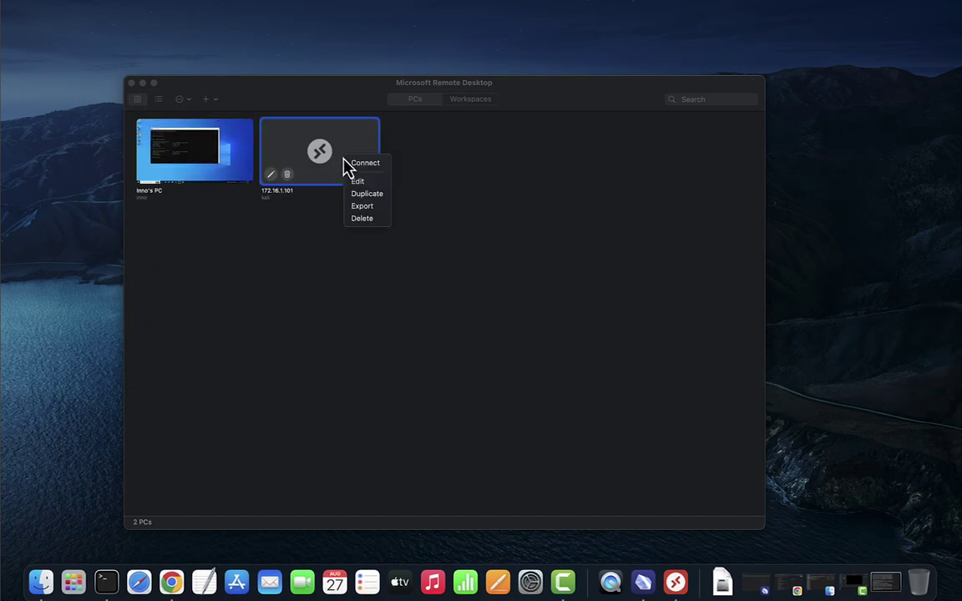
{"action": "left_click", "coordinate": [368, 163]}
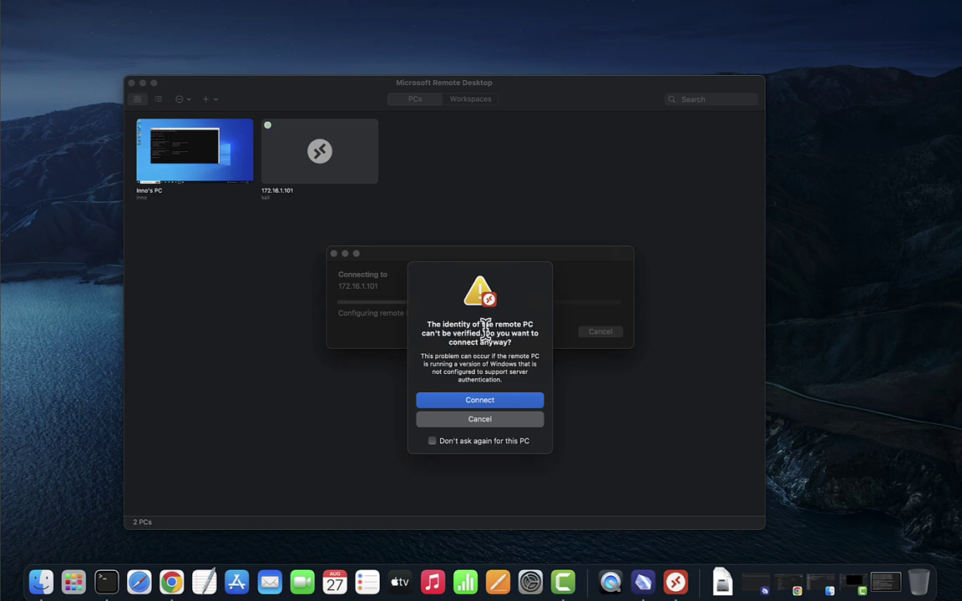
{"action": "left_click", "coordinate": [487, 402]}
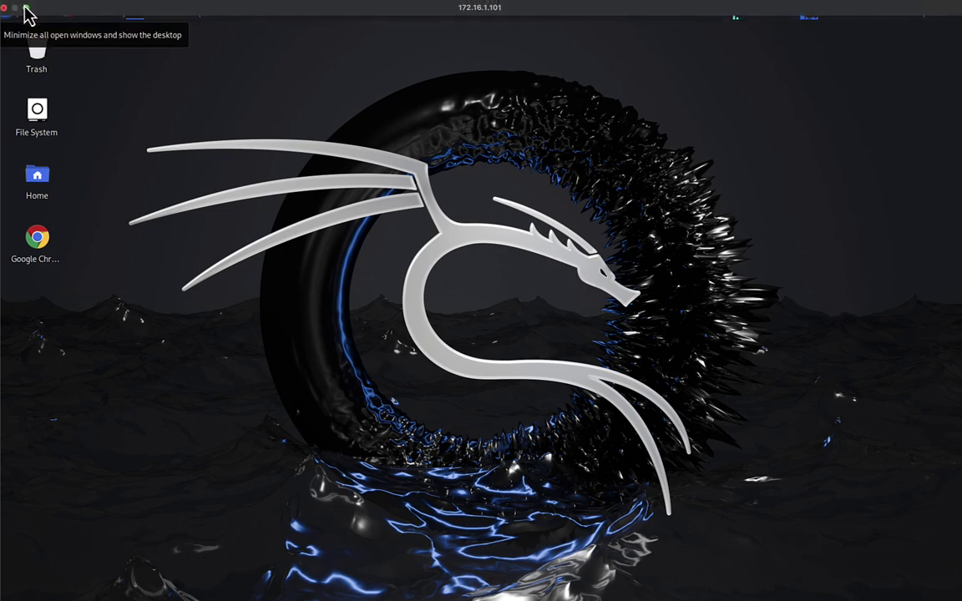
Step: Exit full screen, minimize the PC list, and move and enlarge the Kali session window
{"action": "left_click", "coordinate": [26, 8]}
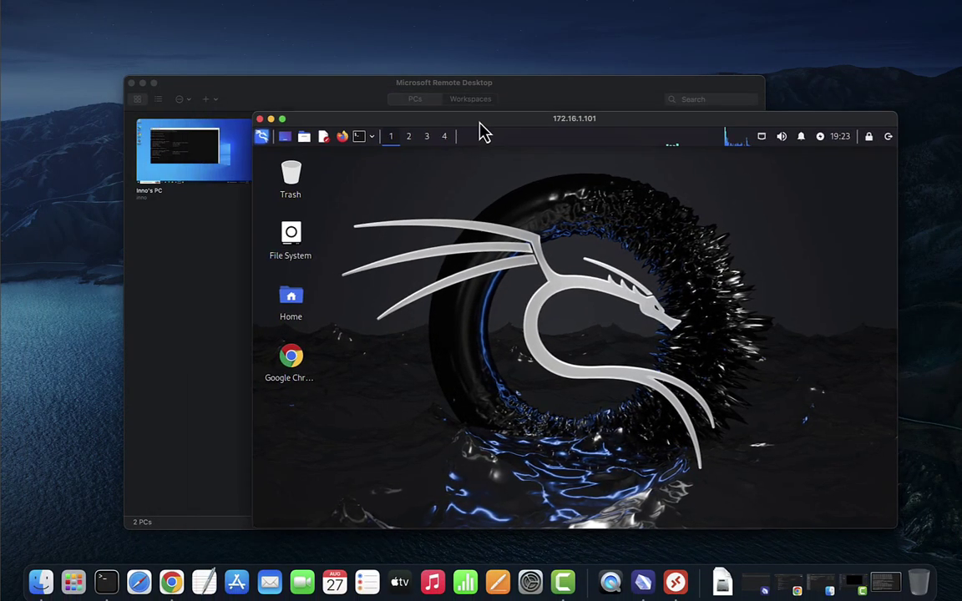
{"action": "left_click", "coordinate": [142, 83]}
{"action": "left_click_drag", "start_coordinate": [564, 130], "coordinate": [391, 53]}
{"action": "left_click_drag", "start_coordinate": [719, 454], "coordinate": [893, 529]}
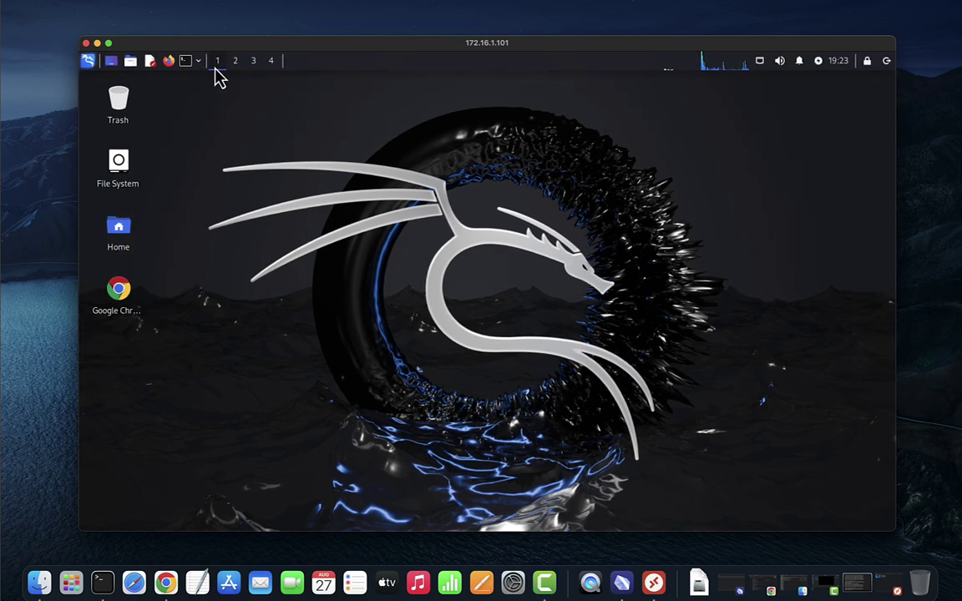
Step: Open a terminal on the Kali desktop and run w to list logged-in users, including xrdp-sesman
{"action": "left_click", "coordinate": [186, 61]}
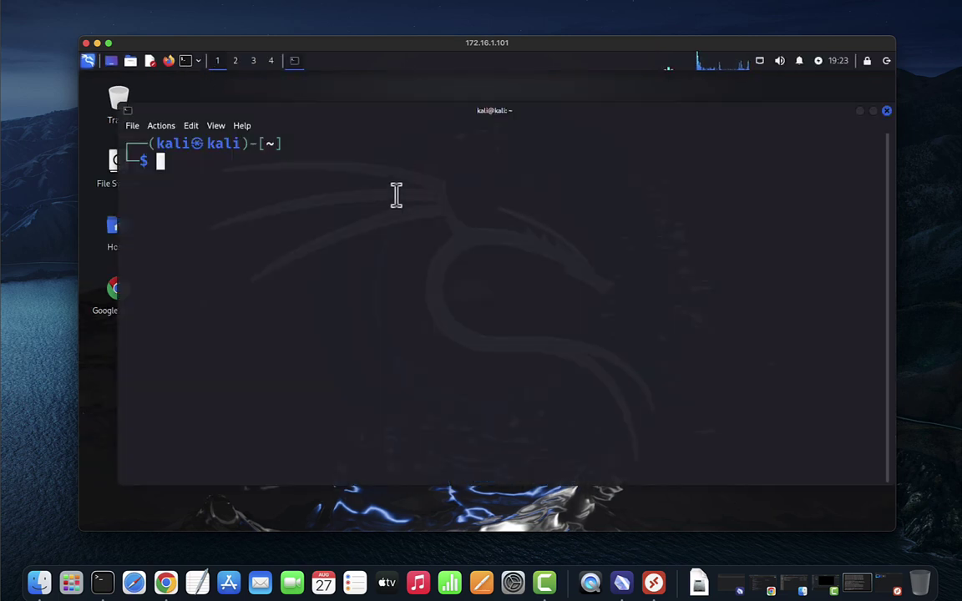
{"action": "type", "text": "w"}
{"action": "key", "text": "Return"}
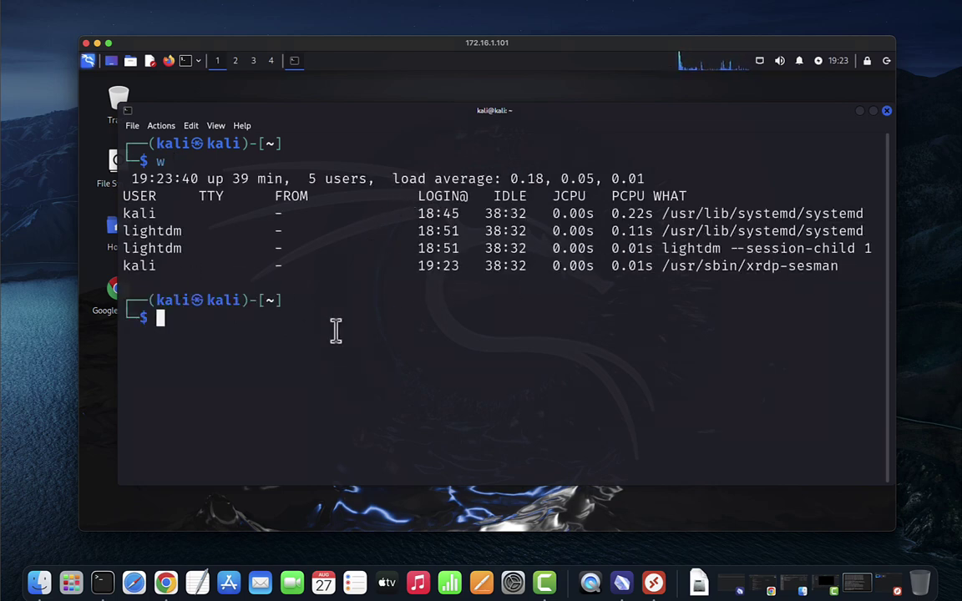
Step: Print /var/log/xrdp.log with cat and scroll back through the log entries
{"action": "type", "text": "i"}
{"action": "key", "text": "BackSpace"}
{"action": "type", "text": "cat "}
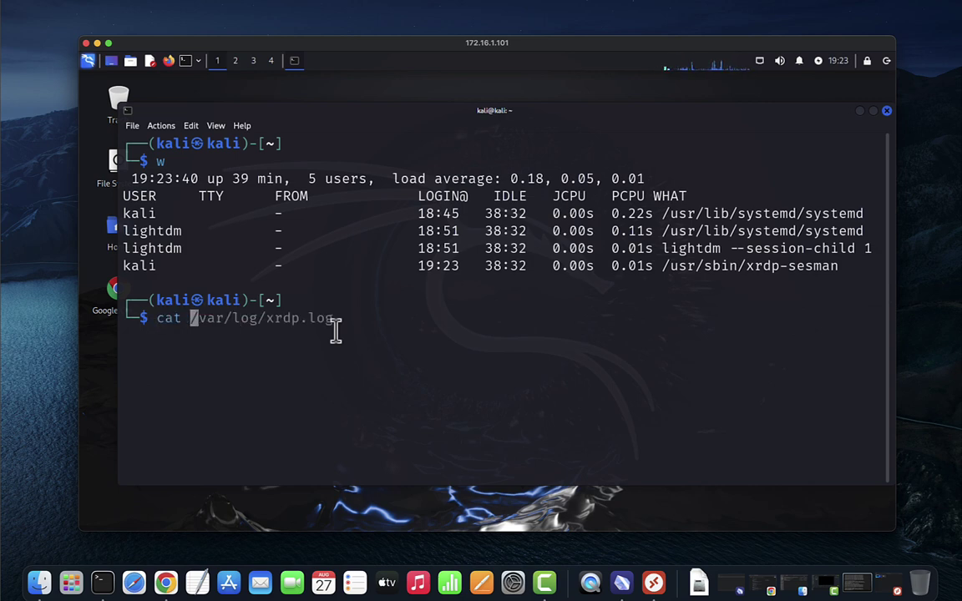
{"action": "type", "text": "/var/log/"}
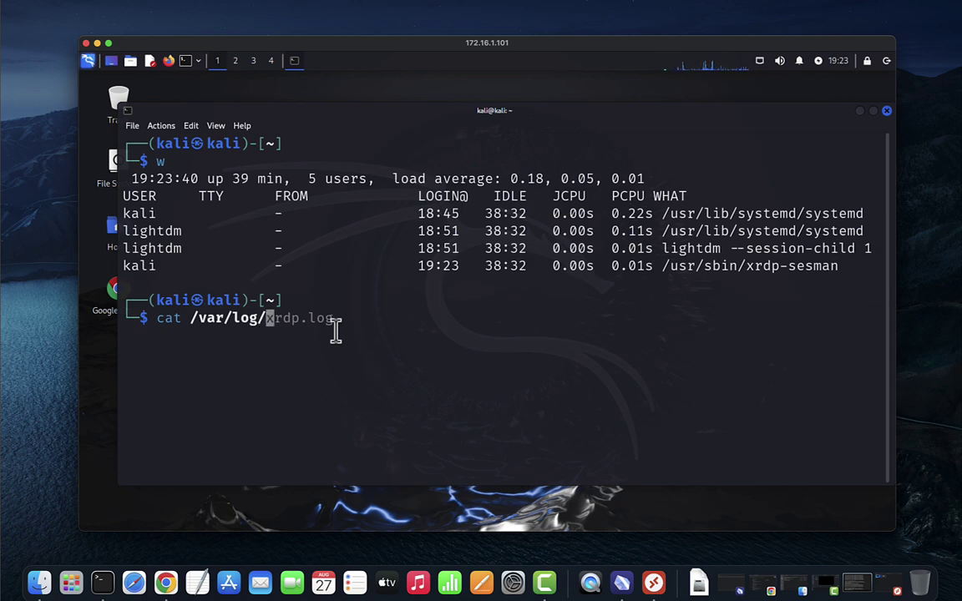
{"action": "type", "text": "xrd"}
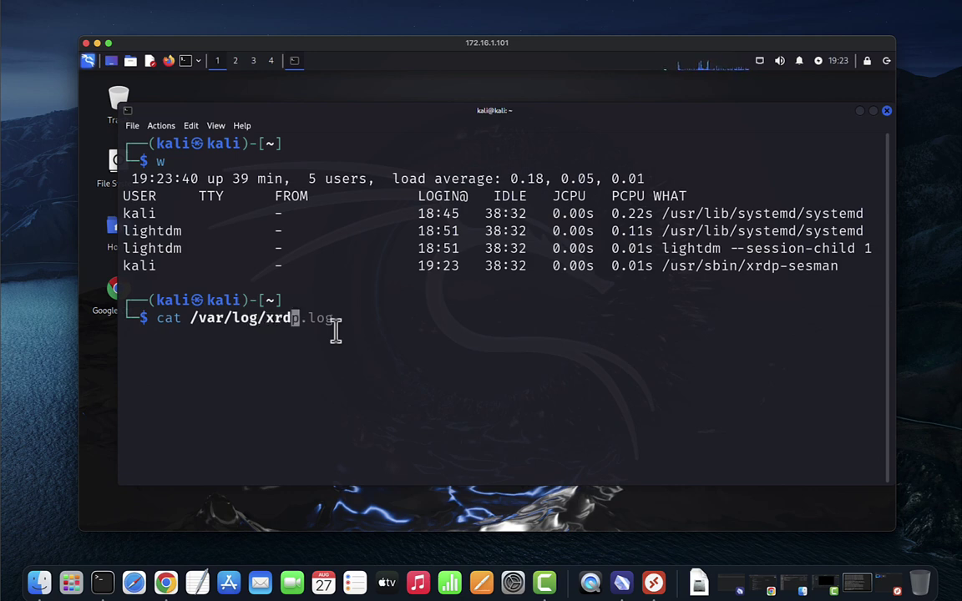
{"action": "type", "text": "p.log"}
{"action": "key", "text": "Return"}
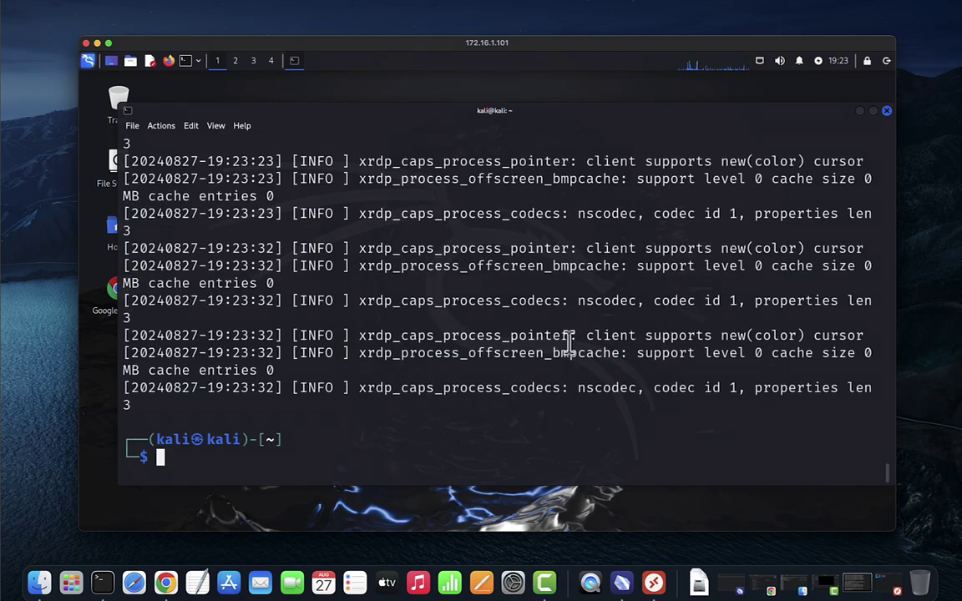
{"action": "scroll", "coordinate": [393, 369], "scroll_direction": "up", "scroll_amount": 2}
{"action": "scroll", "coordinate": [392, 369], "scroll_direction": "up", "scroll_amount": 15}
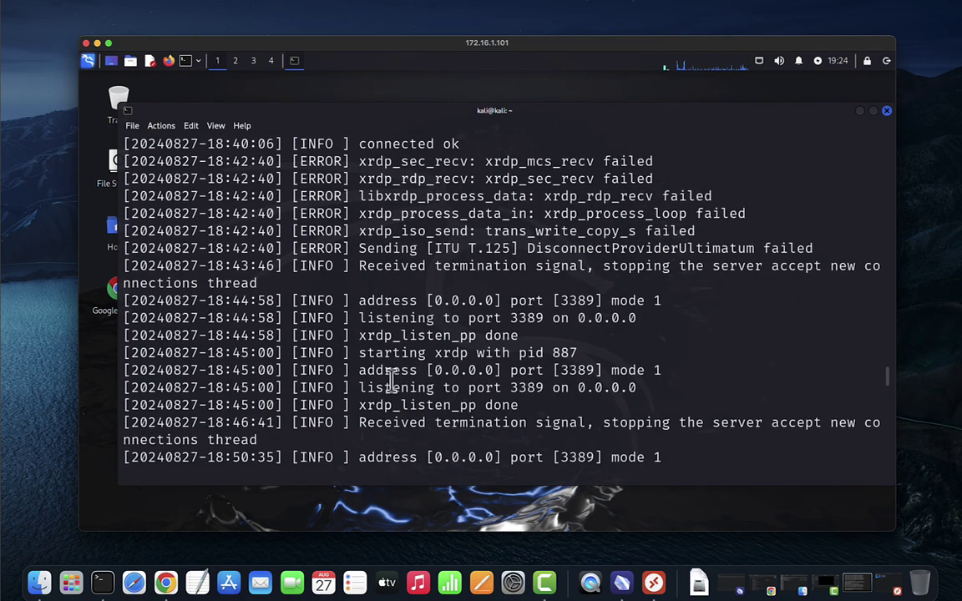